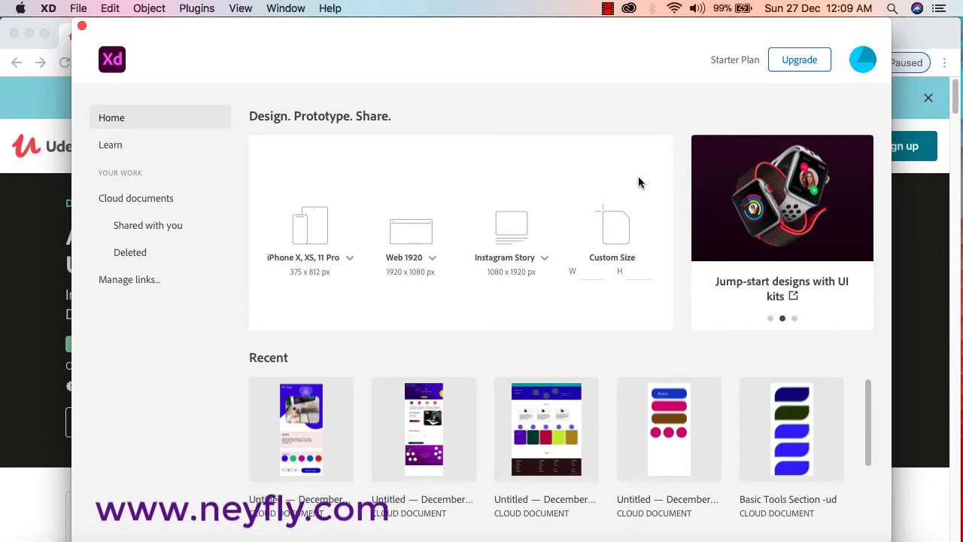
- Switch to the browser and look through the Adobe XD course page's description, curriculum, ratings and reviews
click(4, 290)
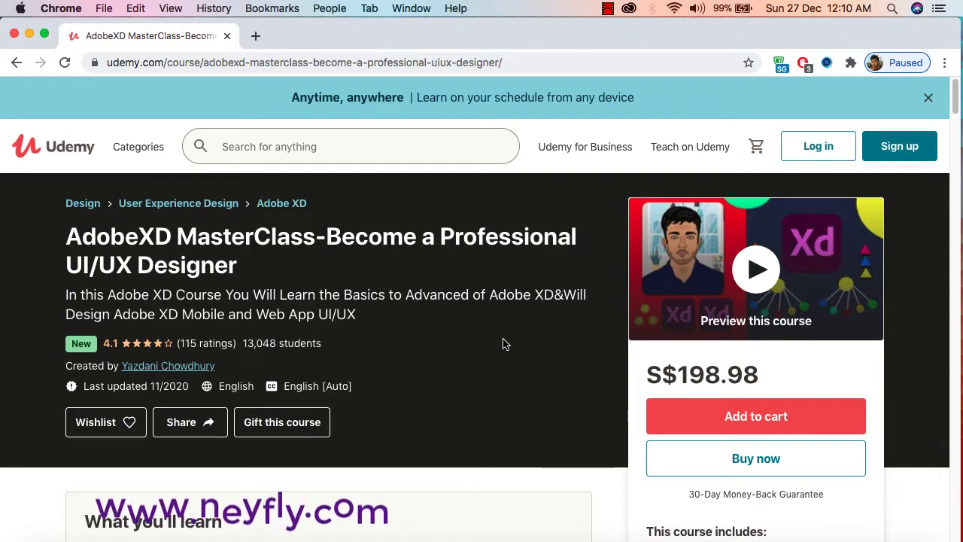
scroll(519, 370, down, 5)
scroll(519, 370, down, 10)
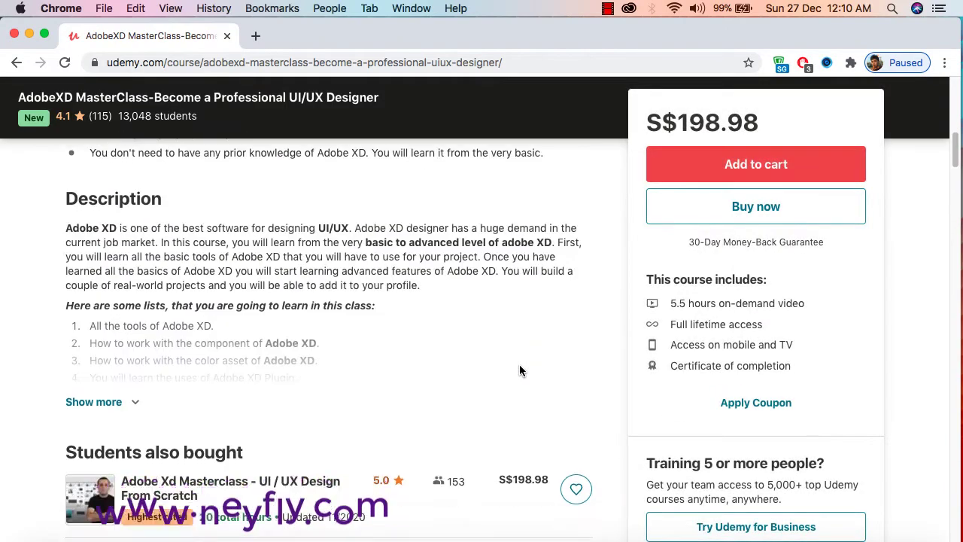
scroll(521, 371, down, 4)
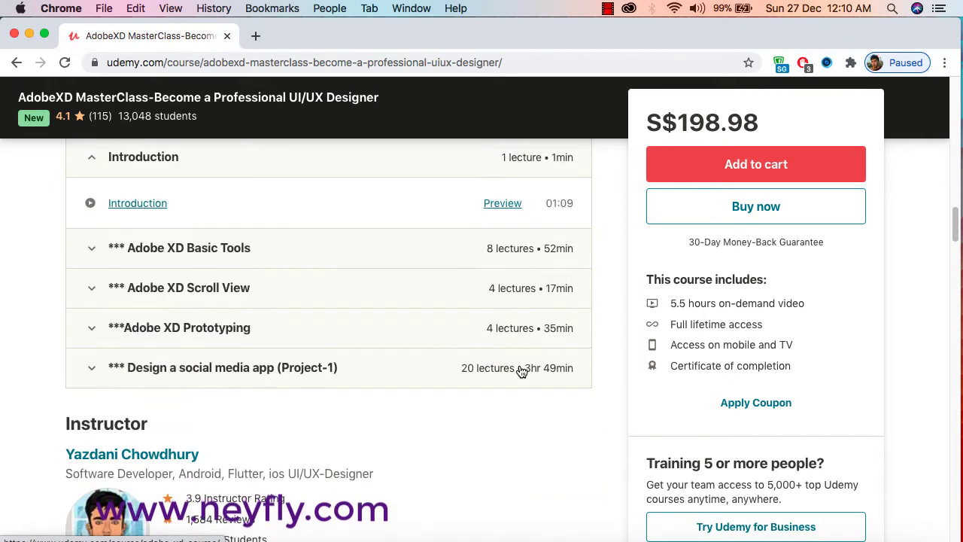
scroll(521, 371, down, 9)
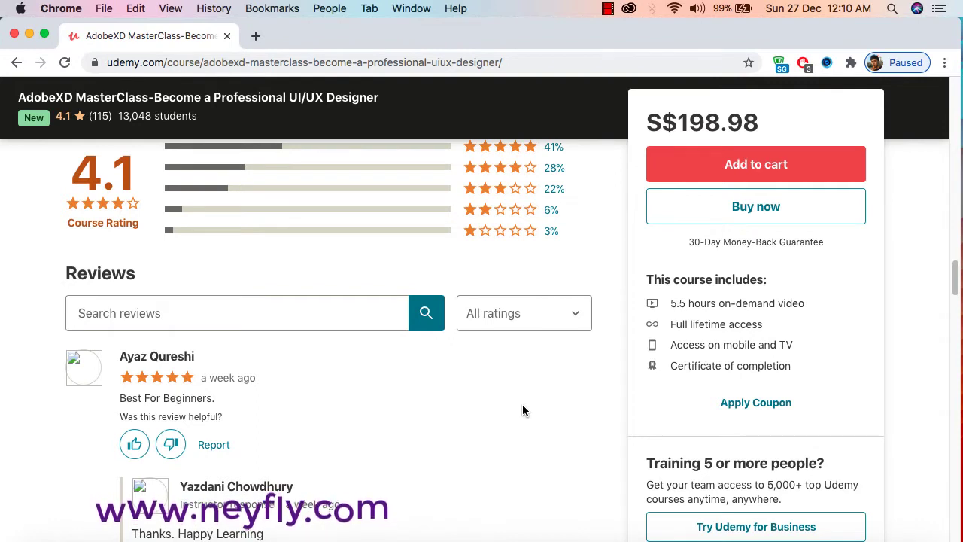
scroll(518, 406, down, 15)
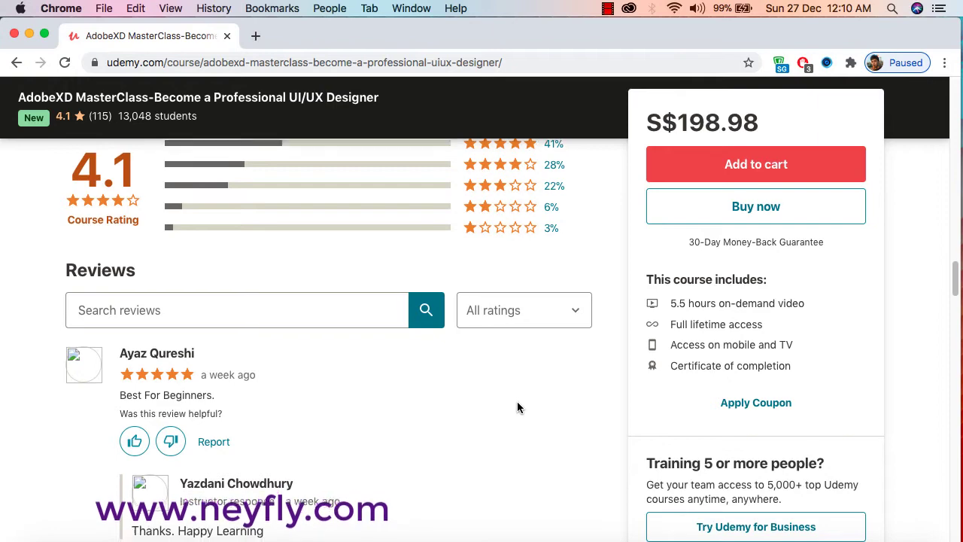
scroll(523, 391, down, 5)
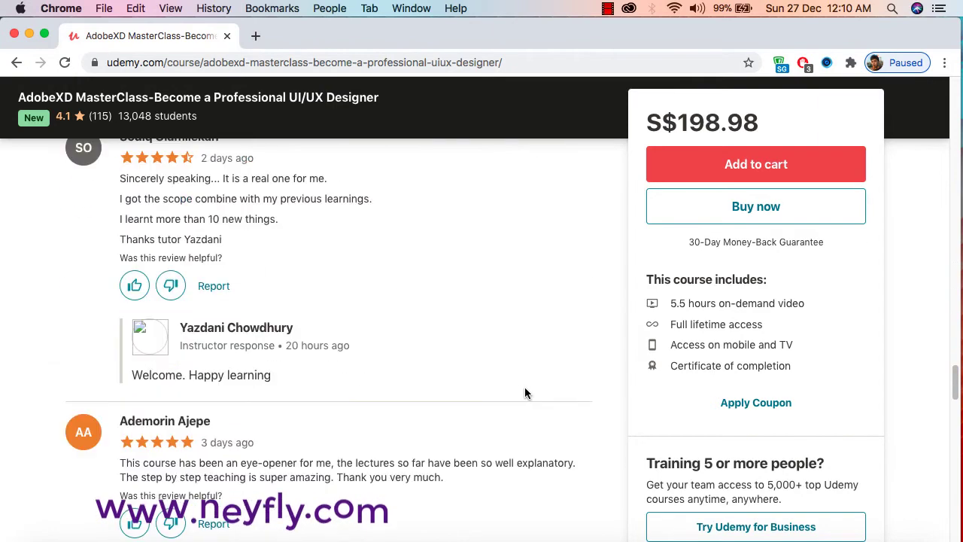
- Switch to Adobe XD and rename the iPhone X, XS, 11 Pro artboard as Scroll
click(728, 526)
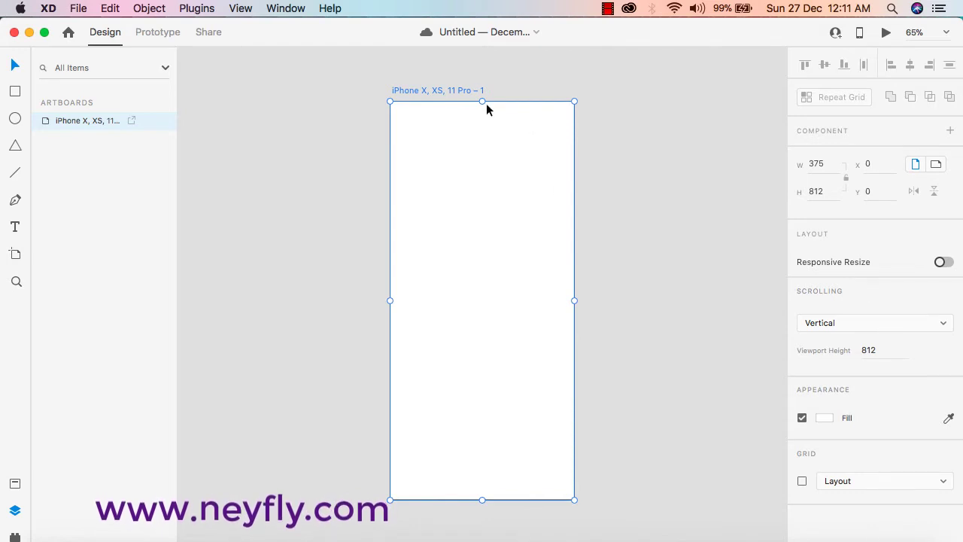
double_click(456, 91)
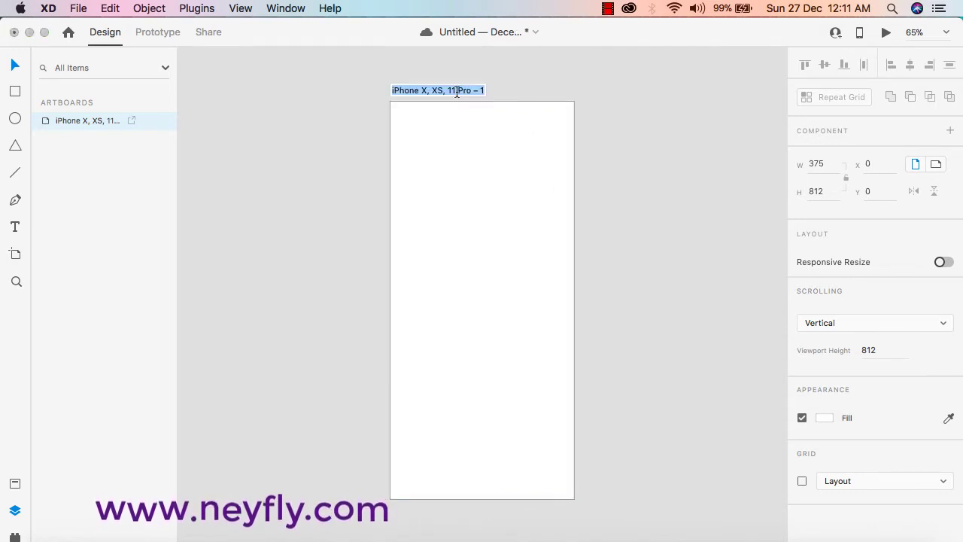
key(BackSpace)
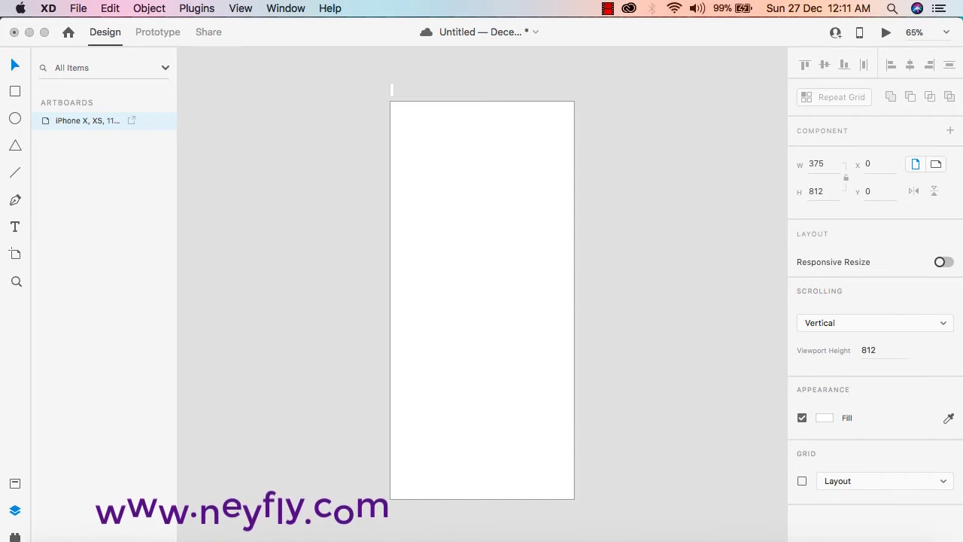
text(Scroll)
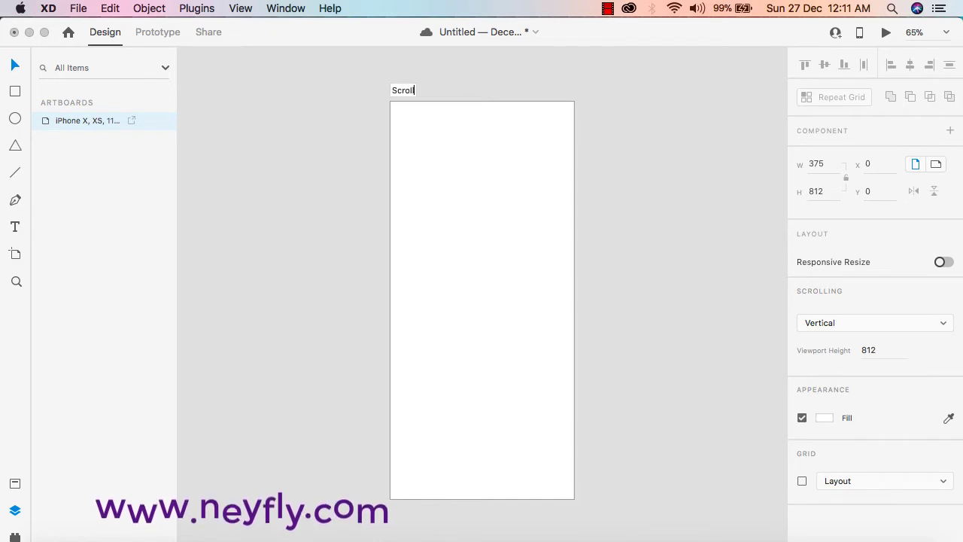
key(Return)
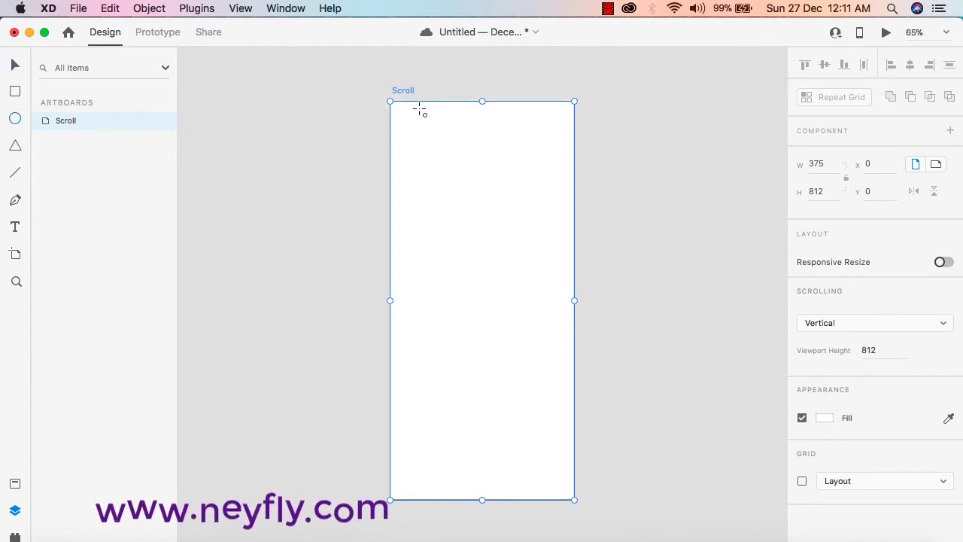
- Draw a circle in the artboard's upper-left corner and set its width and height to 100
drag(398, 114, 446, 170)
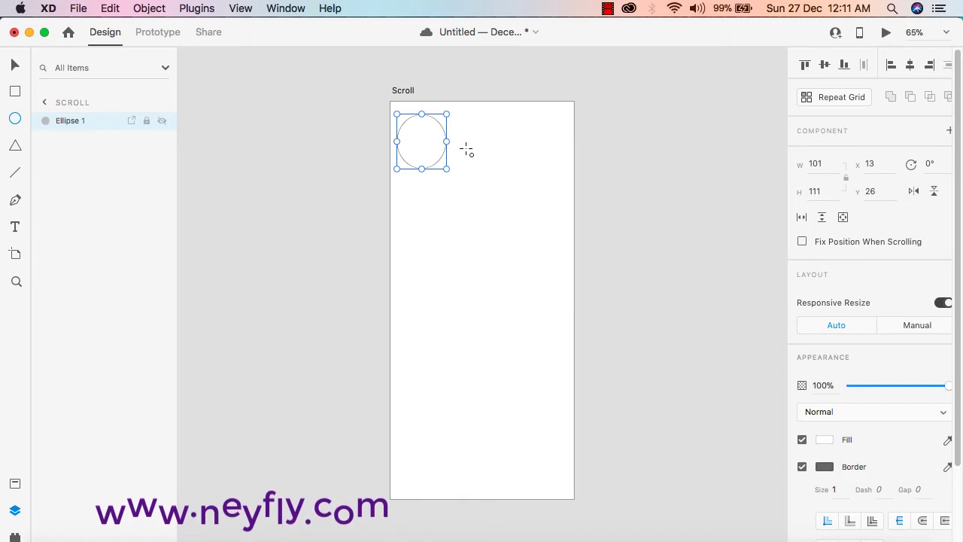
mouse_move(444, 141)
mouse_down()
mouse_move(473, 146)
mouse_move(451, 146)
mouse_up()
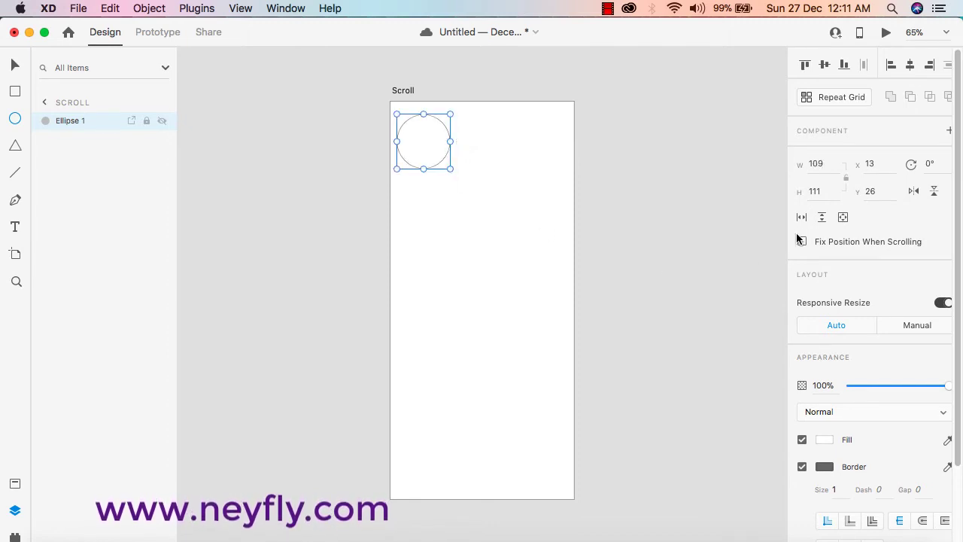
click(817, 164)
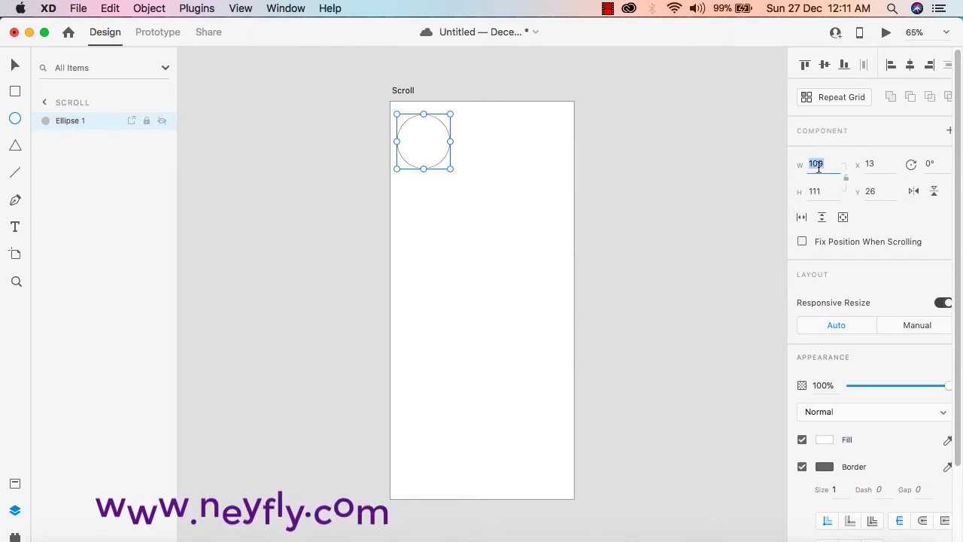
key(BackSpace)
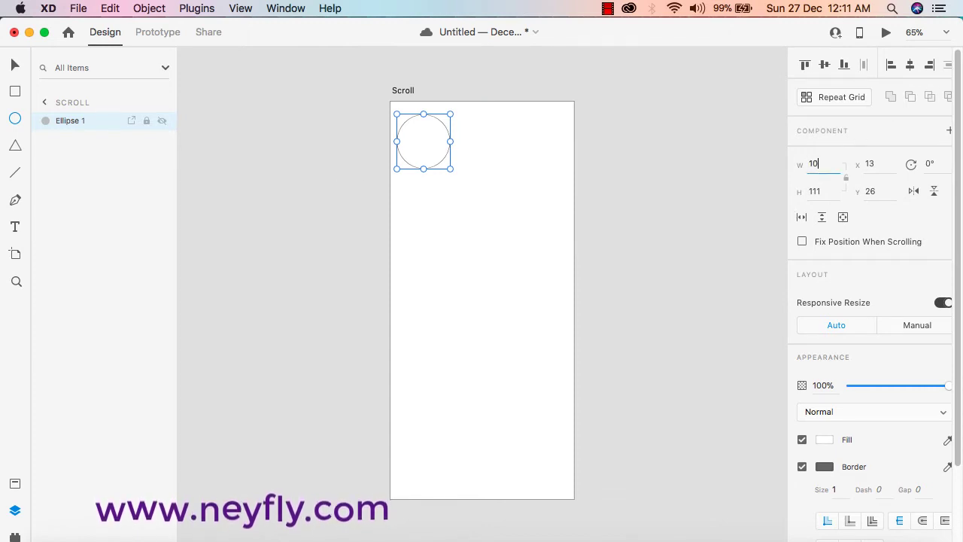
text(100)
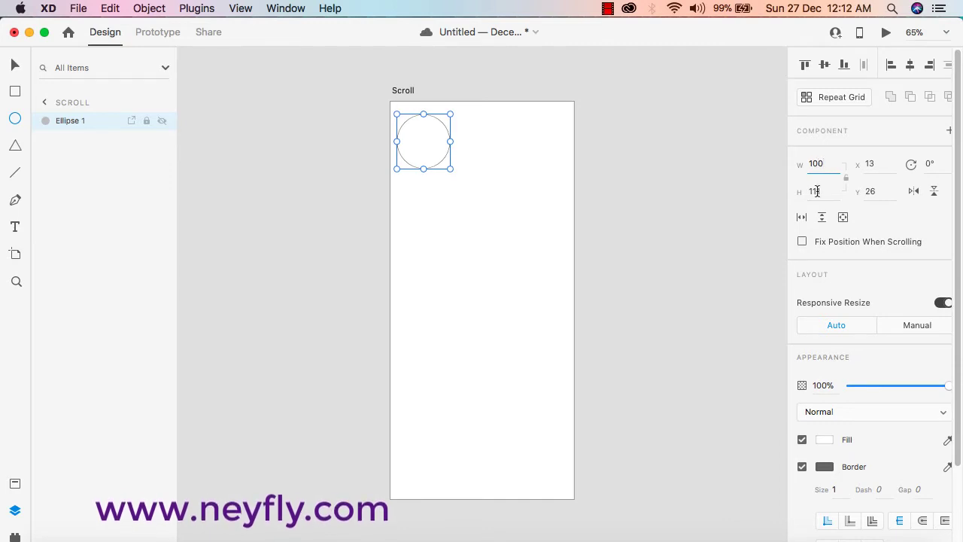
click(816, 191)
text(1)
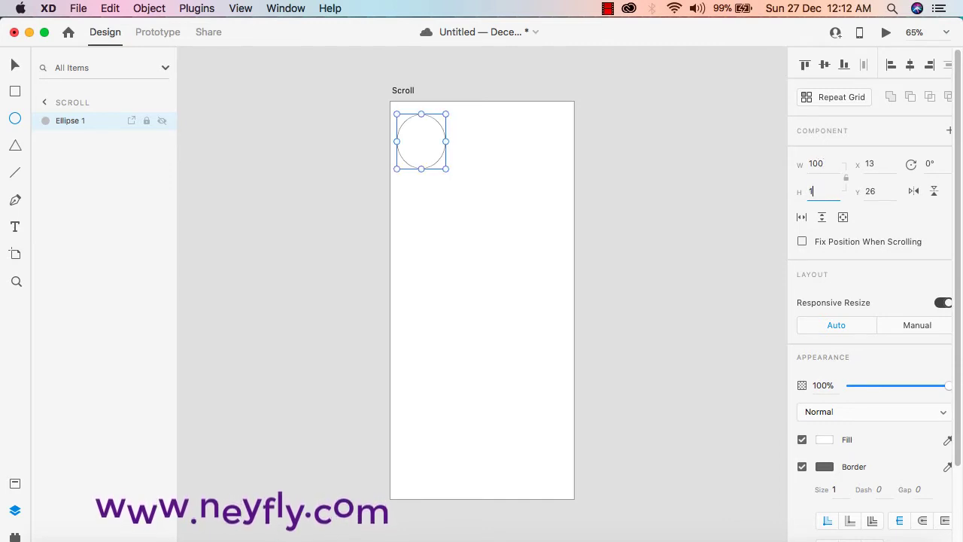
text(00)
key(Return)
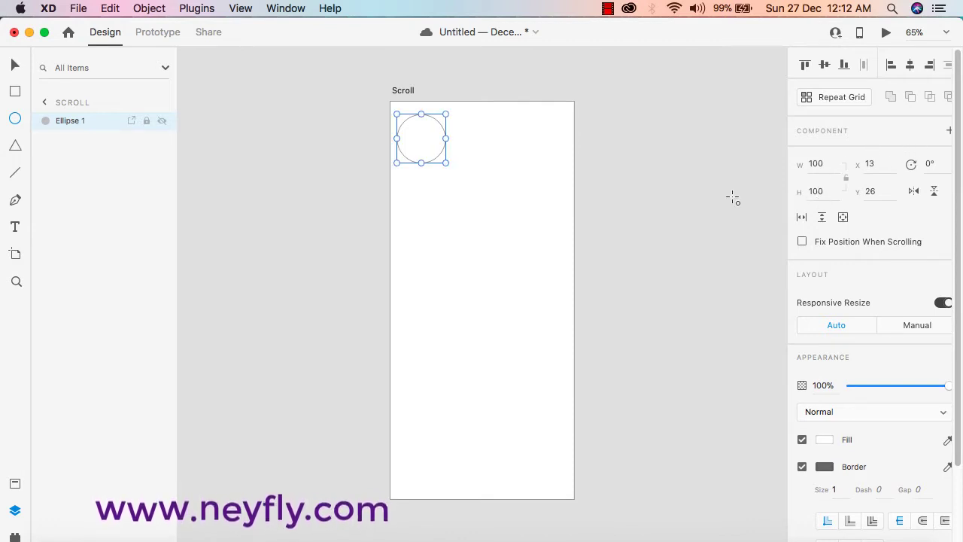
key(v)
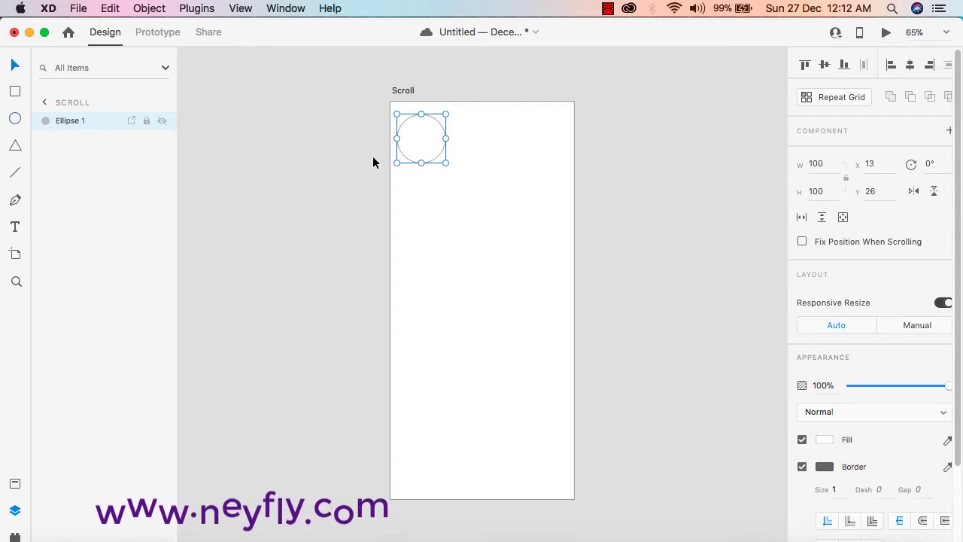
click(457, 206)
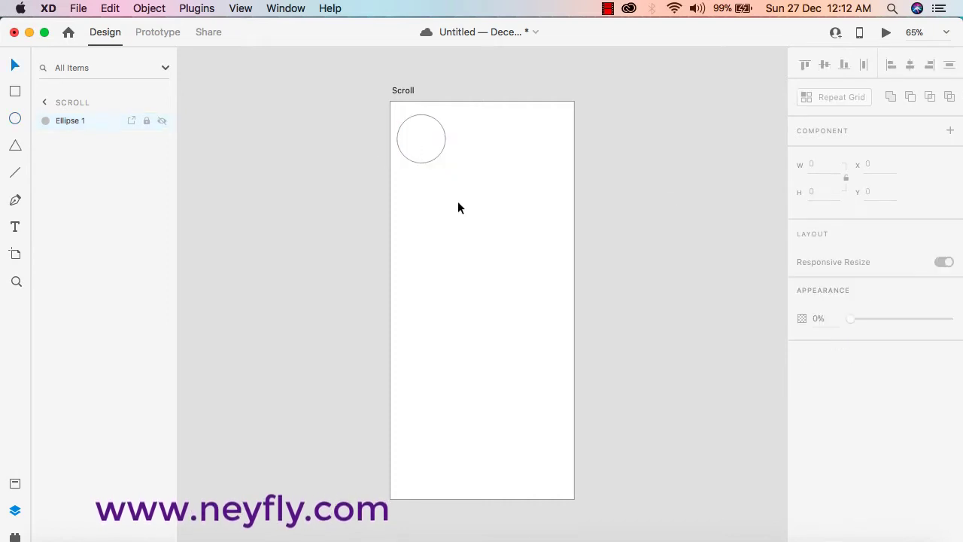
- Fill the circle with the solid purple #980ECB
click(430, 155)
scroll(843, 365, down, 1)
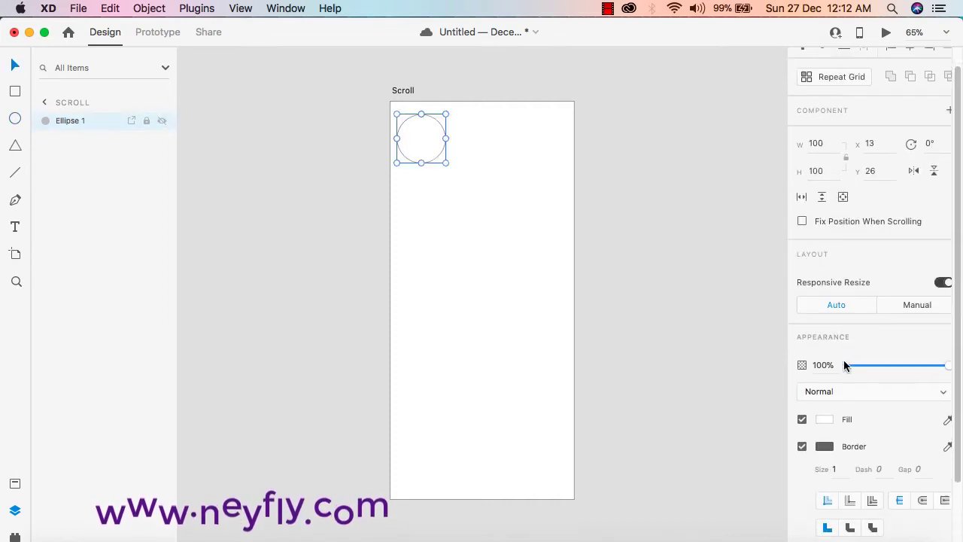
scroll(840, 412, down, 1)
click(824, 400)
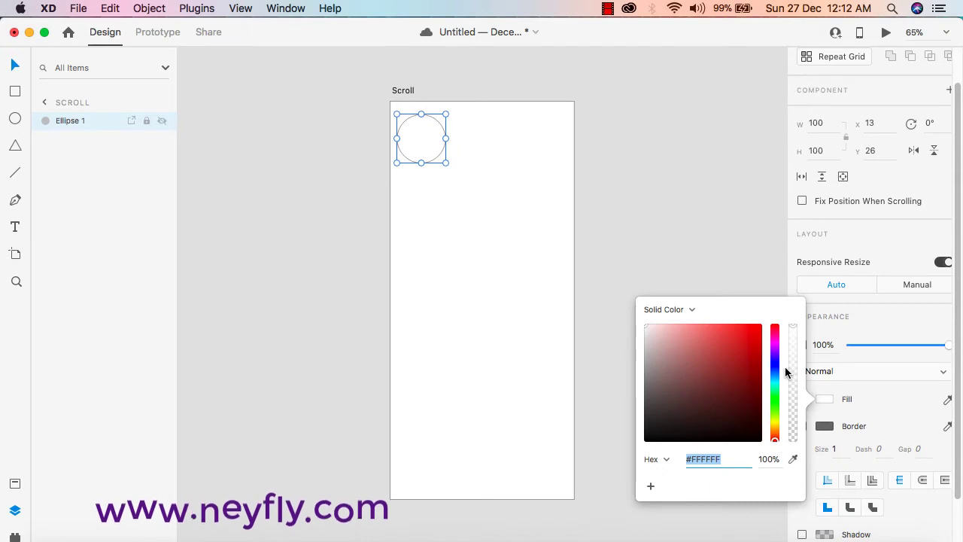
click(774, 348)
click(752, 351)
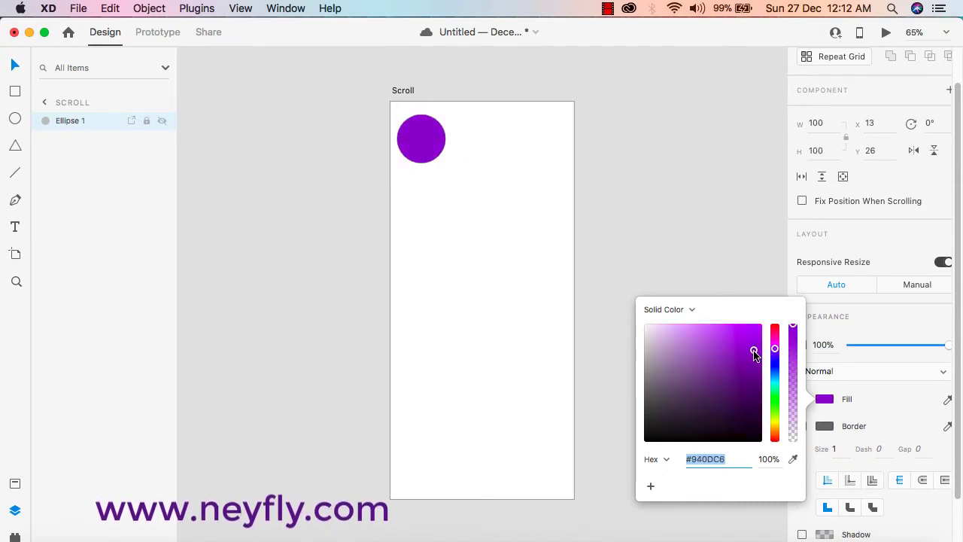
drag(753, 350, 752, 348)
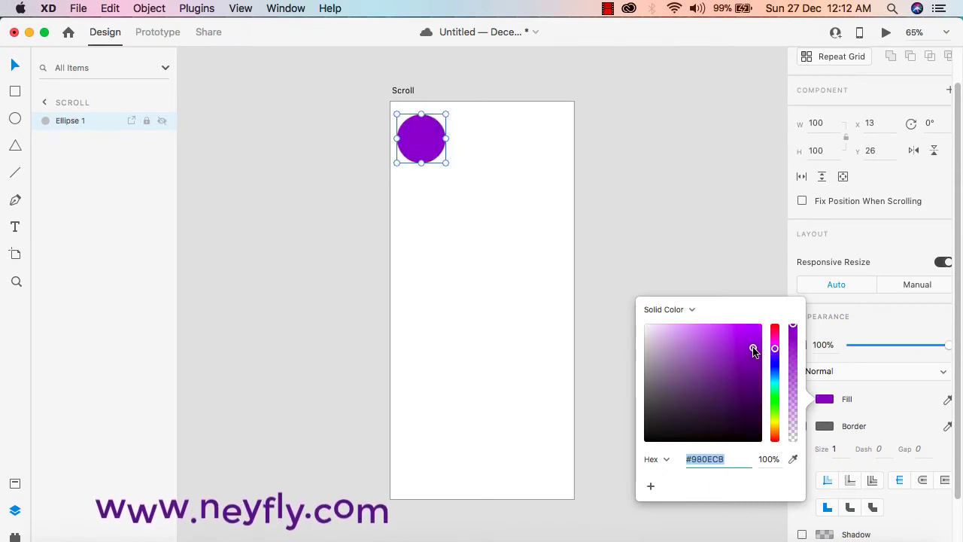
- Change the circle's fill to a linear gradient and move its upper end inside the circle, right of centre, to slant it
click(693, 309)
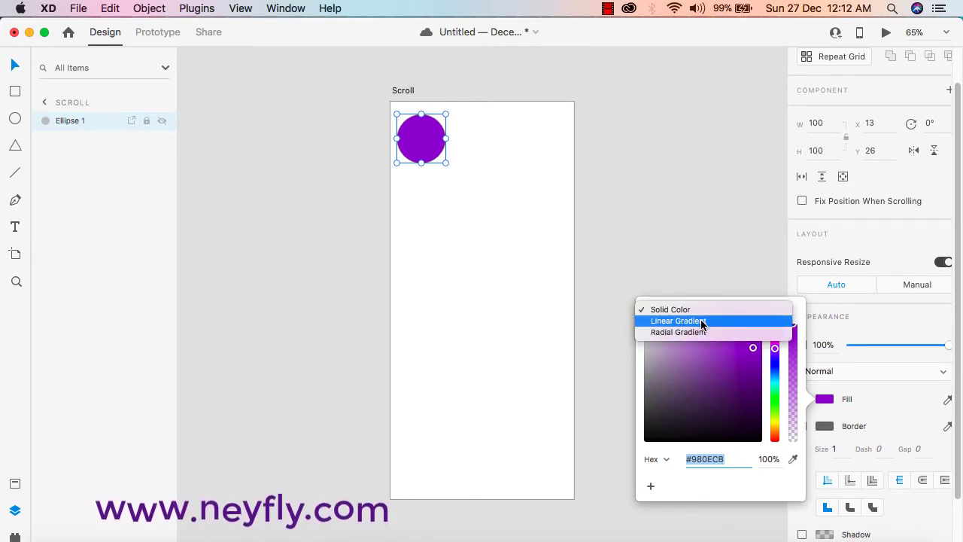
click(702, 320)
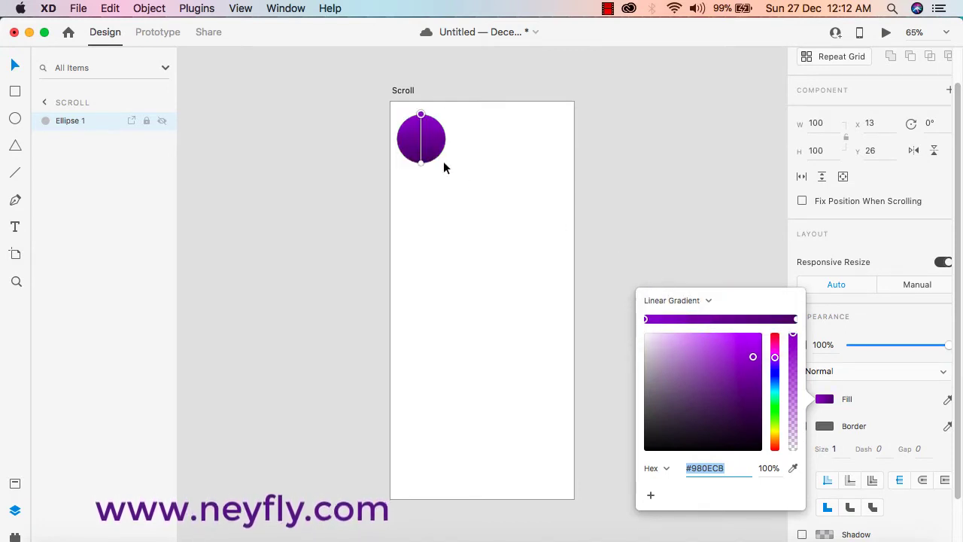
drag(421, 114, 435, 141)
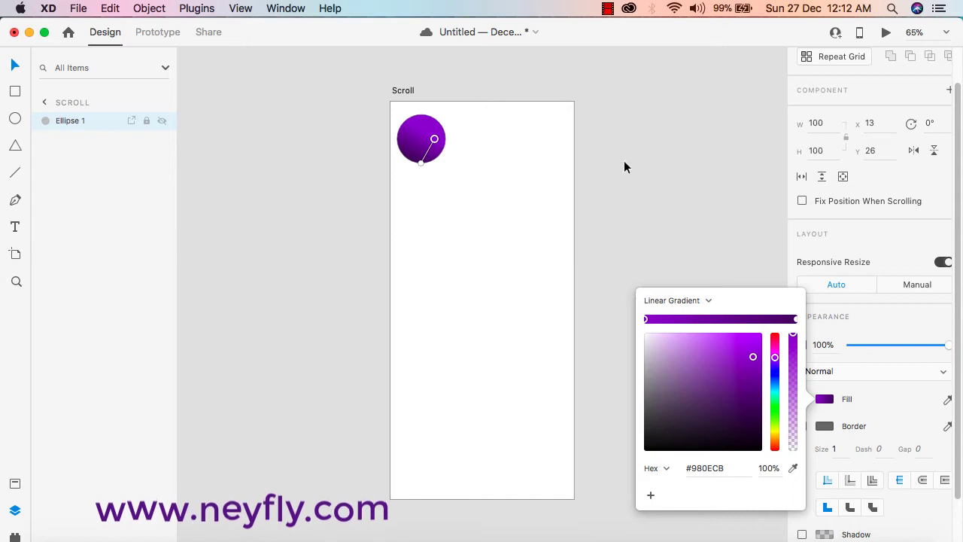
click(681, 228)
- Turn off the border of the purple gradient circle
click(424, 148)
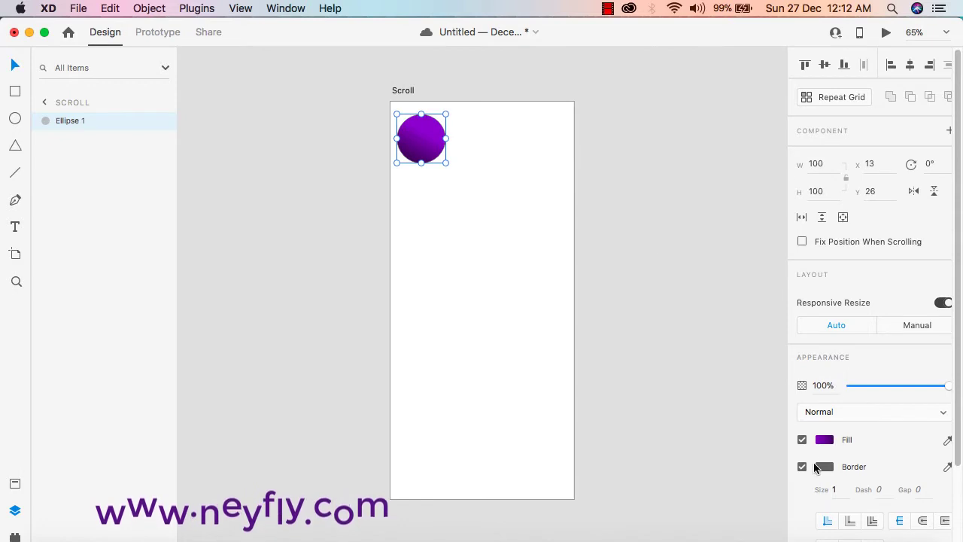
scroll(875, 454, down, 2)
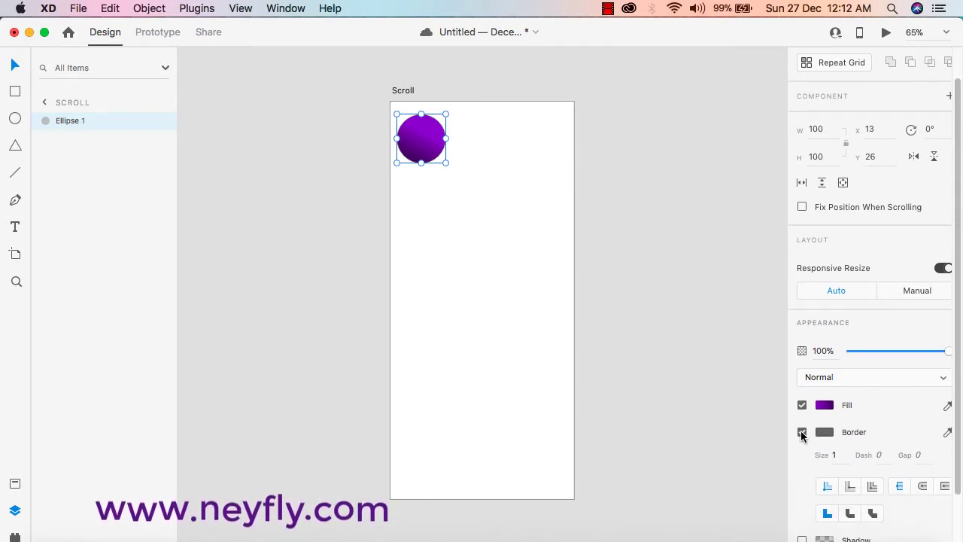
click(801, 432)
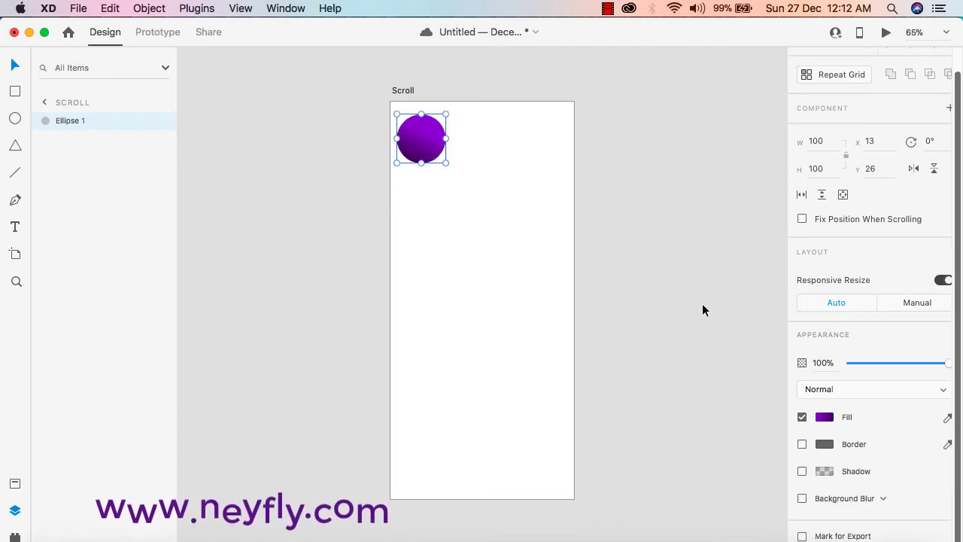
scroll(828, 289, up, 2)
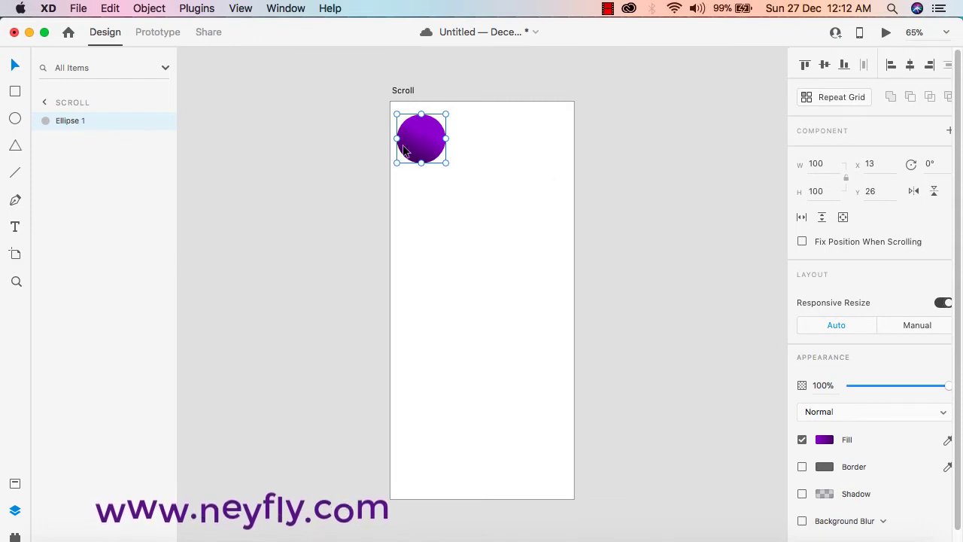
- Turn the circle into a repeat grid and extend it horizontally past the artboard's right edge to eight circles, about 953 wide
scroll(549, 282, up, 2)
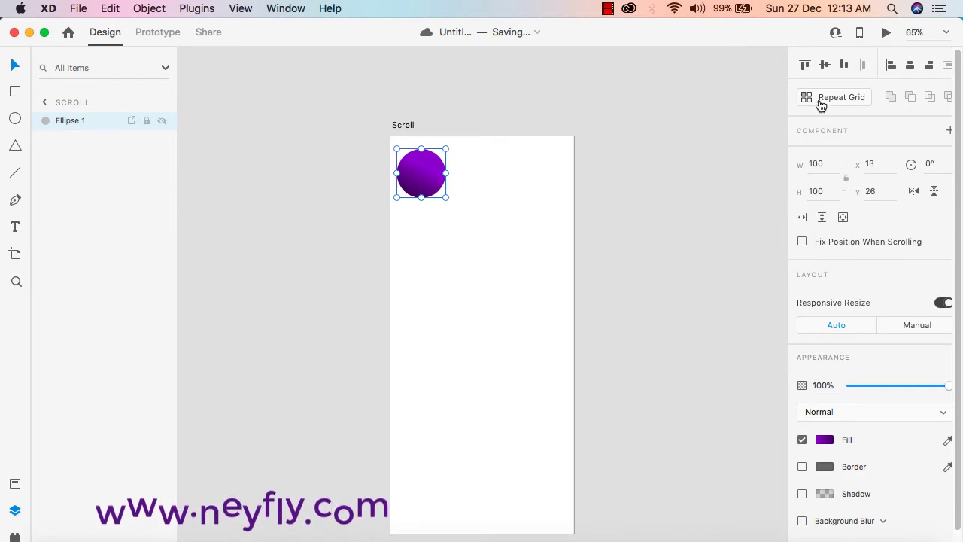
click(854, 104)
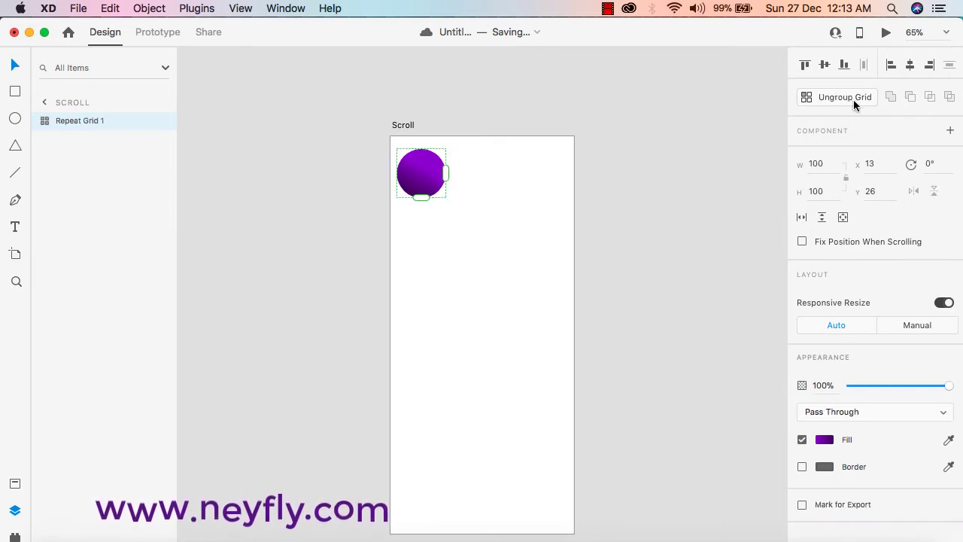
drag(447, 174, 738, 175)
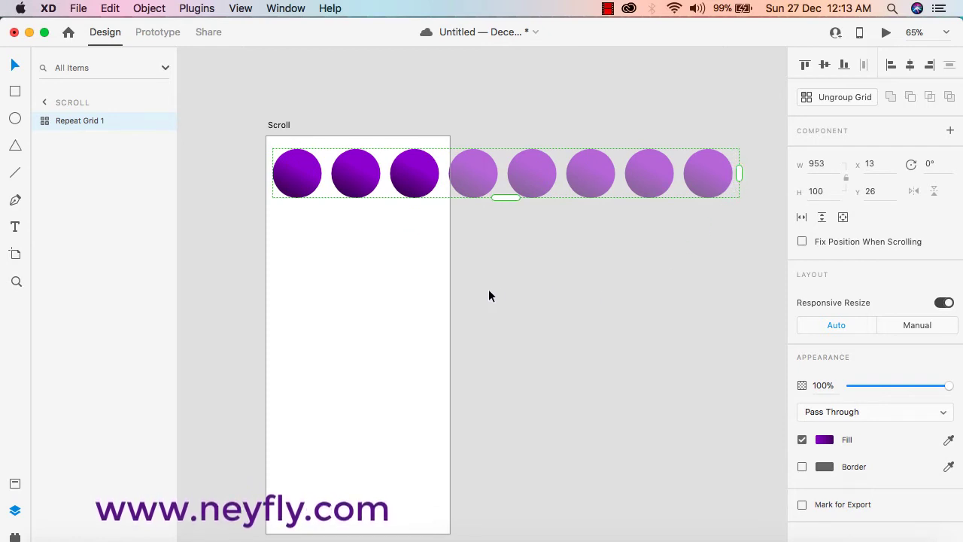
click(312, 229)
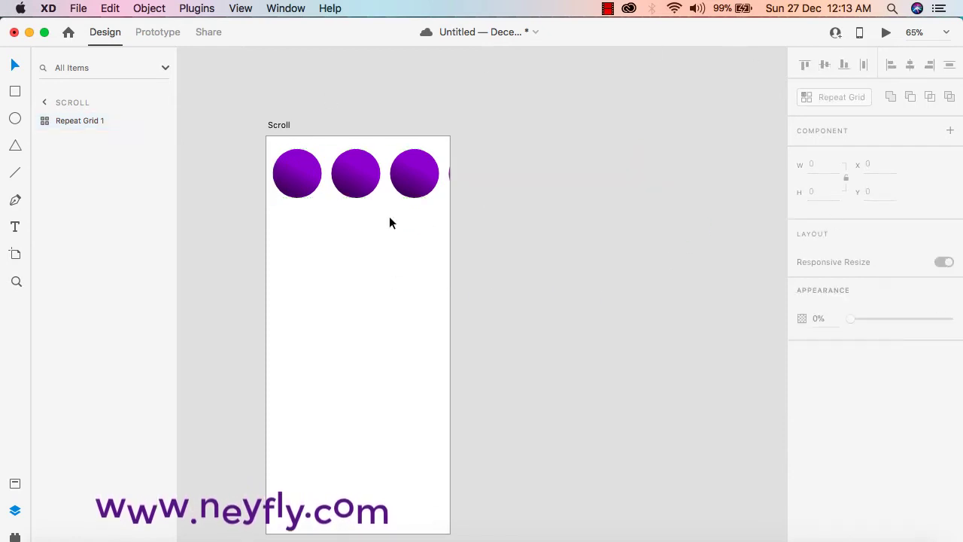
- Select the repeat grid of circles and check the program's version information, closing the About window again
click(319, 180)
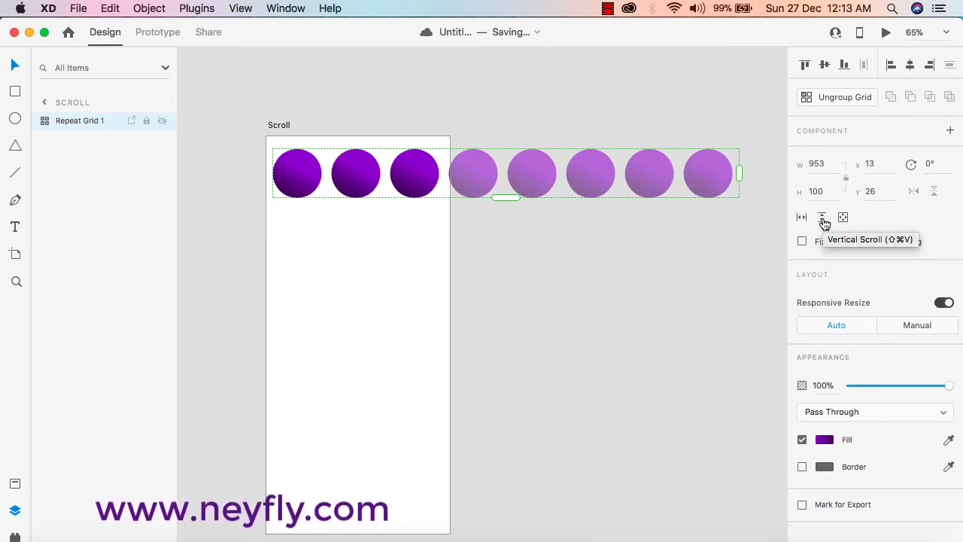
click(50, 9)
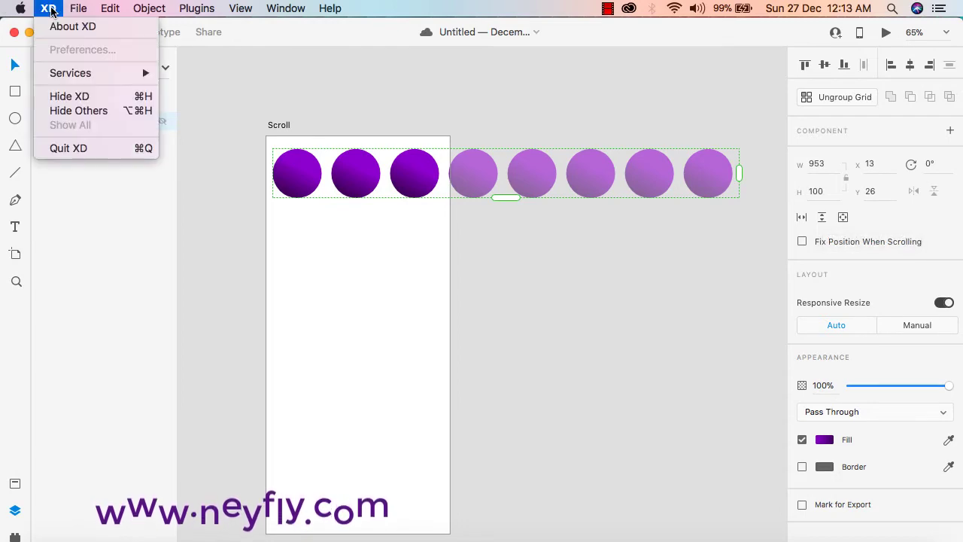
click(64, 30)
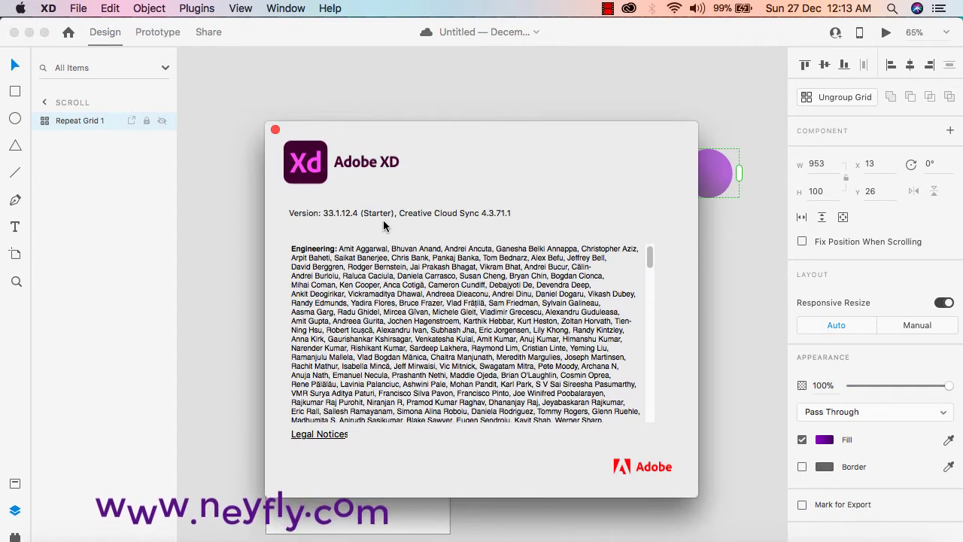
mouse_move(650, 256)
mouse_down()
mouse_move(649, 402)
mouse_move(650, 257)
mouse_up()
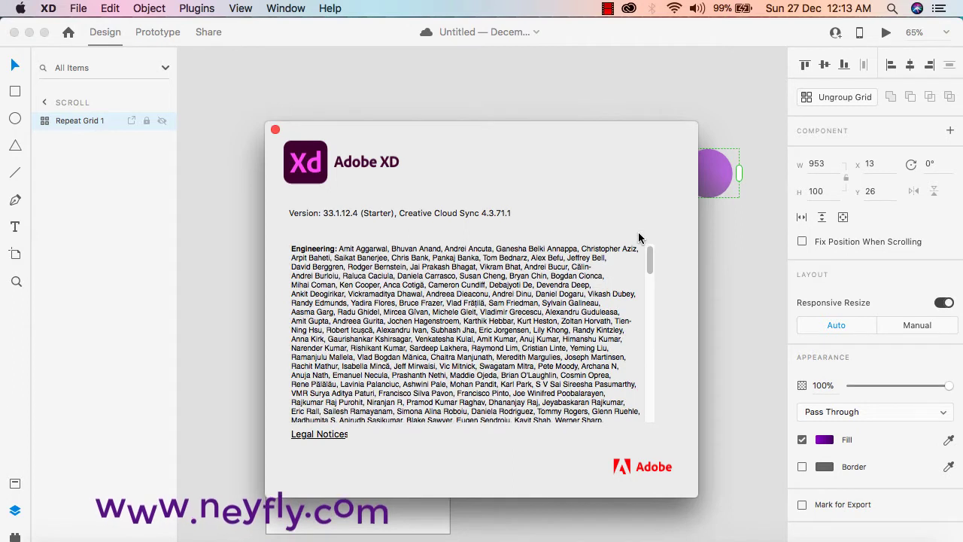
click(275, 130)
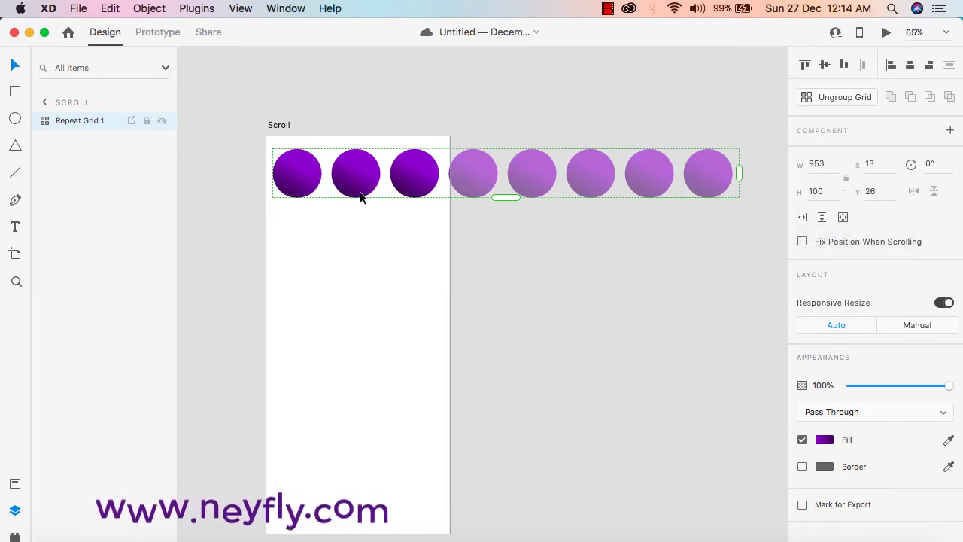
- Make the repeat grid a horizontal scroll group ending at the artboard's edge and nudge it down to Y 27
click(802, 220)
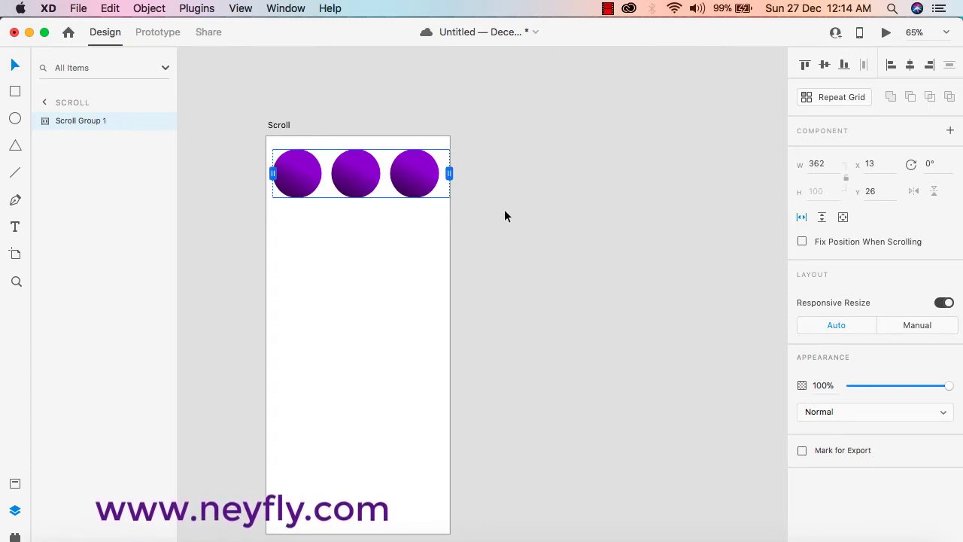
mouse_move(393, 188)
mouse_down()
mouse_move(387, 181)
mouse_move(396, 187)
mouse_up()
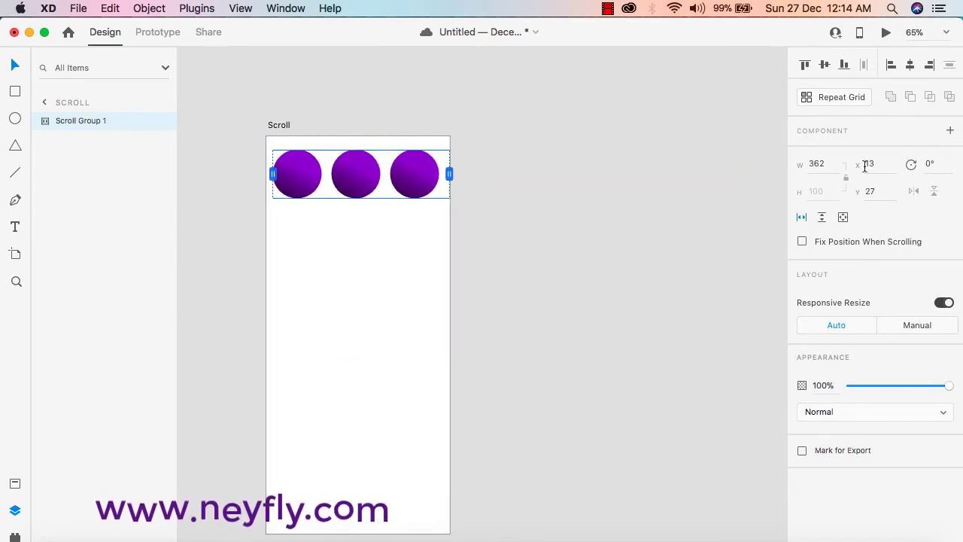
- Preview the artboard and scroll the circle row back and forth to test the horizontal scrolling, closing the preview when done
click(885, 32)
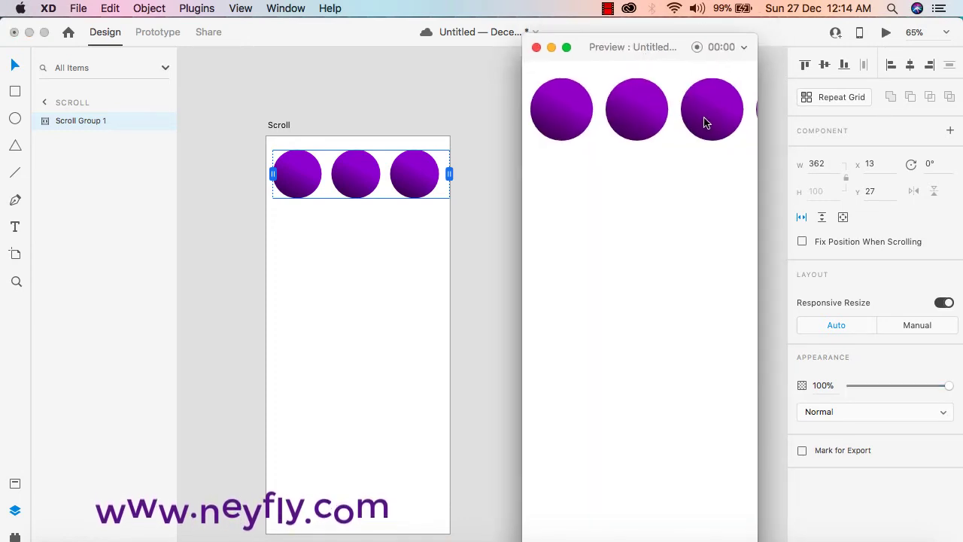
scroll(706, 123, right, 2)
scroll(629, 118, left, 2)
scroll(627, 118, right, 2)
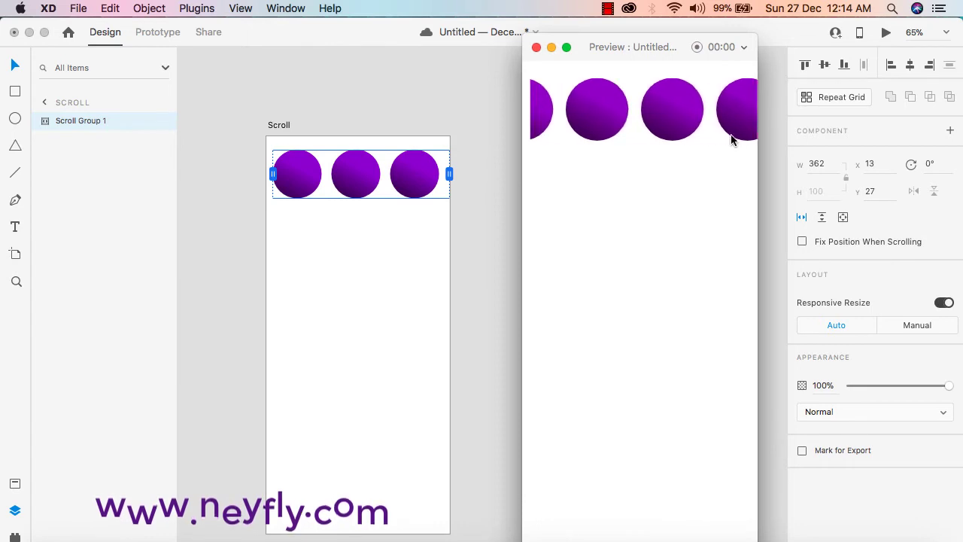
scroll(594, 116, left, 2)
scroll(600, 130, right, 1)
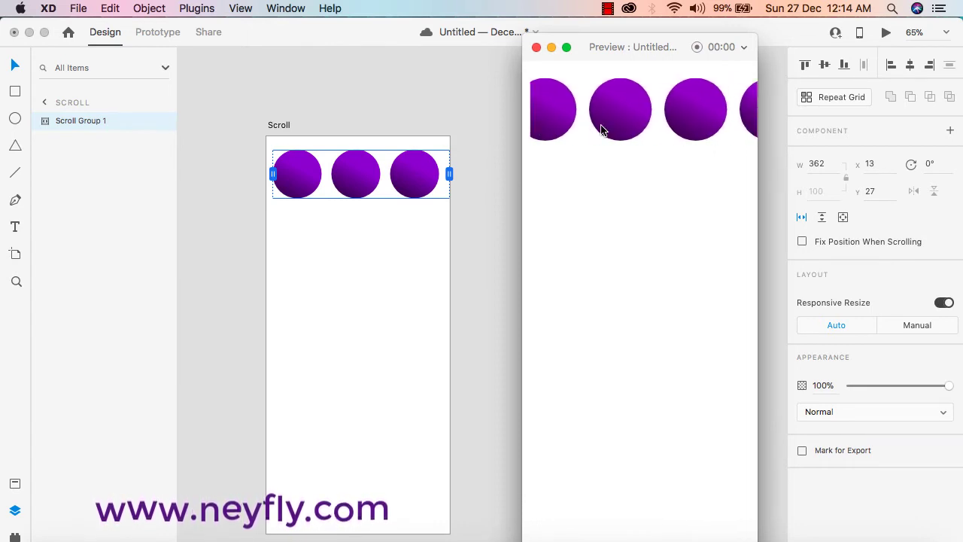
scroll(600, 130, left, 1)
click(344, 272)
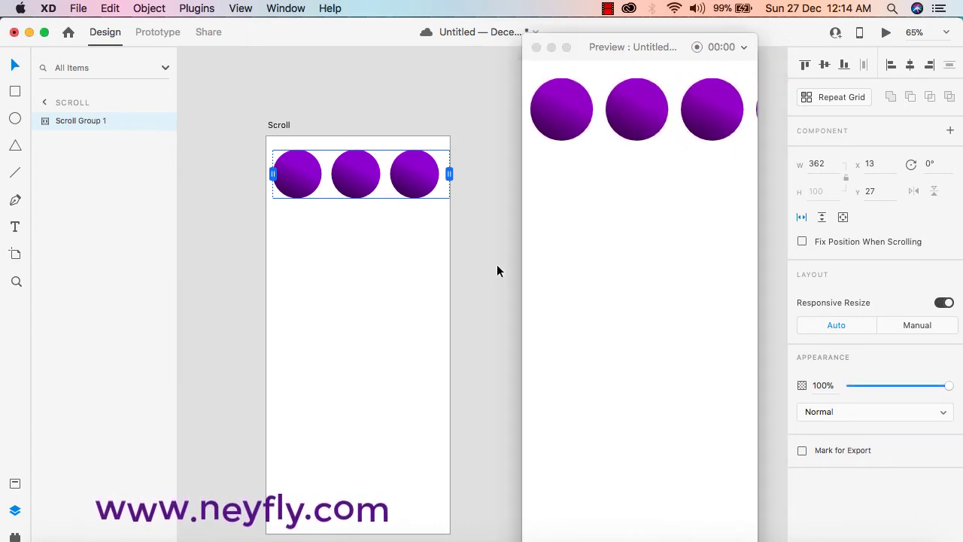
click(542, 46)
- Ungroup the repeat grid inside the scroll group so that each circle is a separate ellipse
double_click(357, 183)
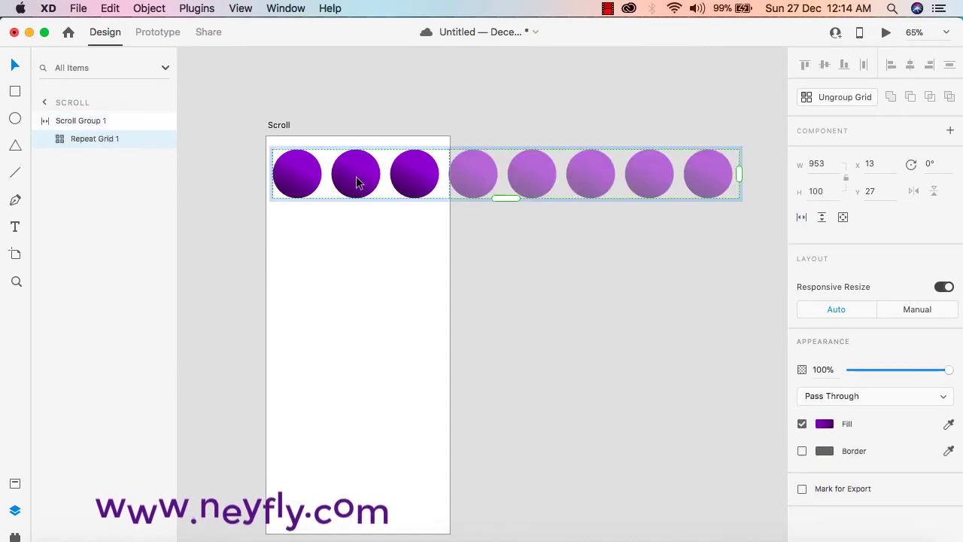
click(841, 105)
click(583, 302)
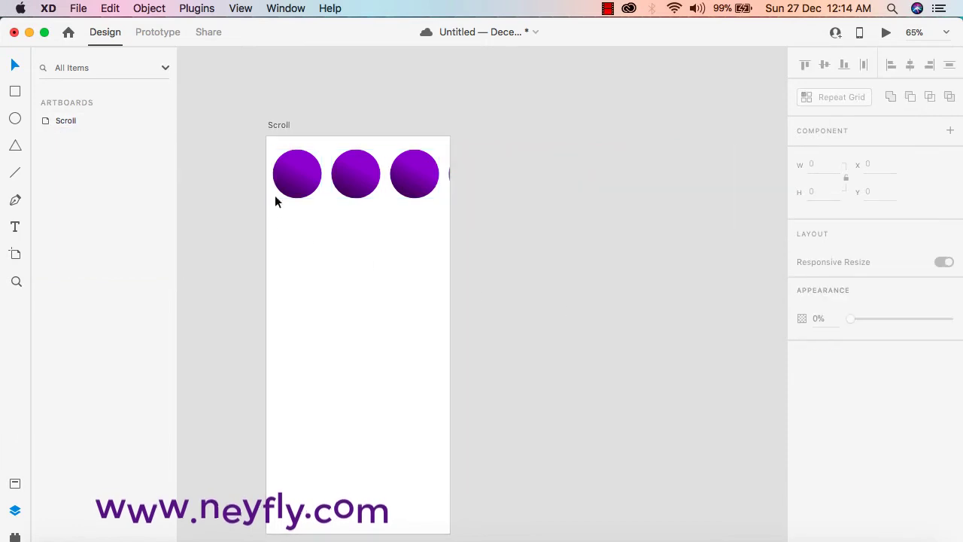
- Change the first colour of the second circle's linear gradient to dark blue #1B1BAA
double_click(356, 172)
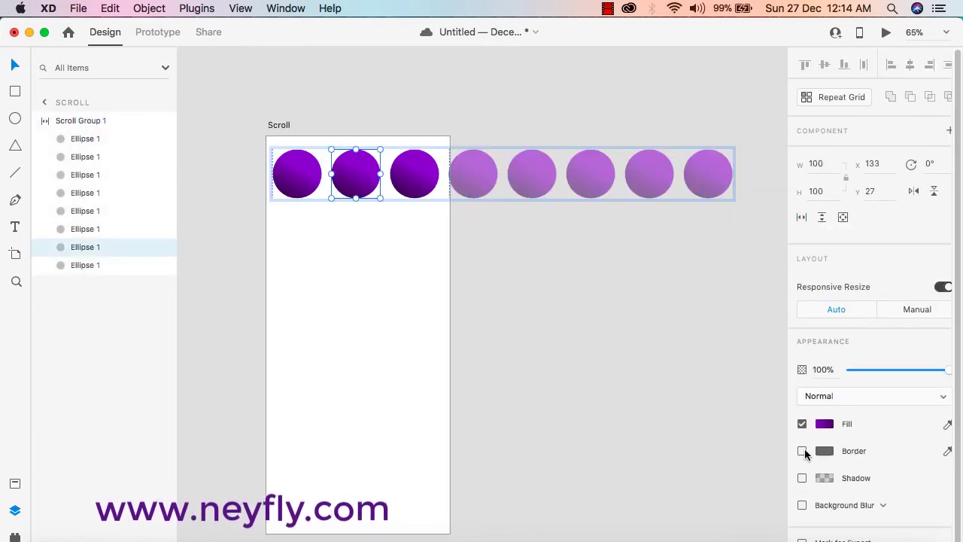
click(824, 423)
click(775, 399)
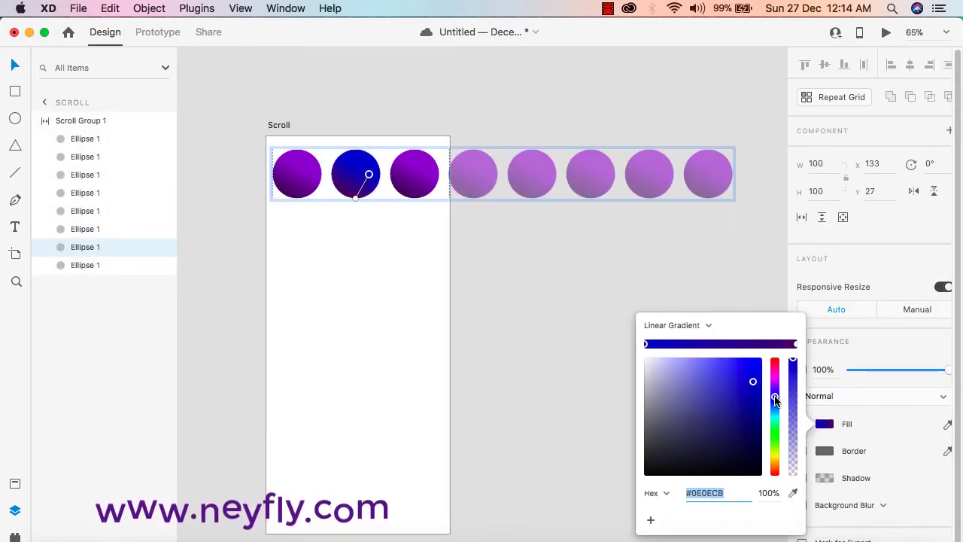
drag(753, 381, 742, 399)
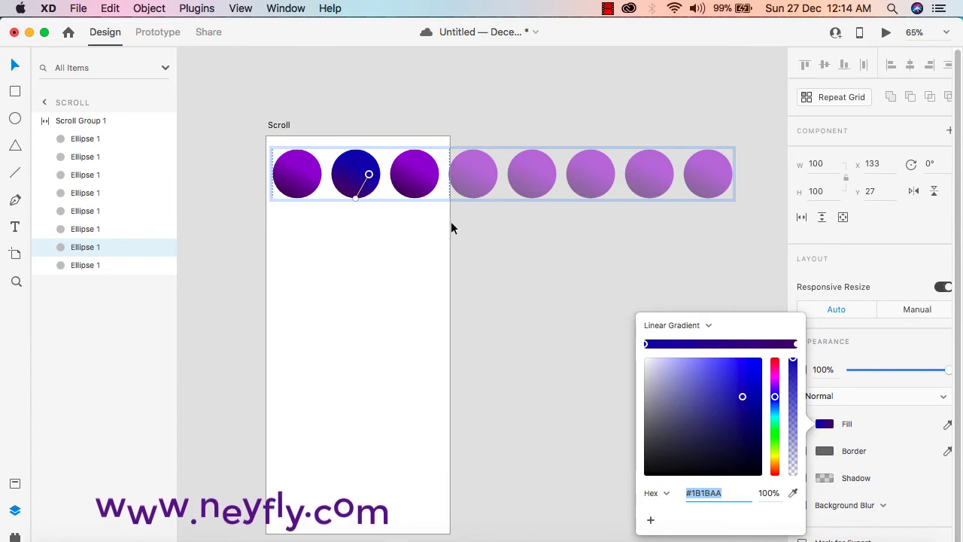
- Change the first colour of the third circle's linear gradient to a pink hue darkened almost to black
click(424, 190)
click(825, 399)
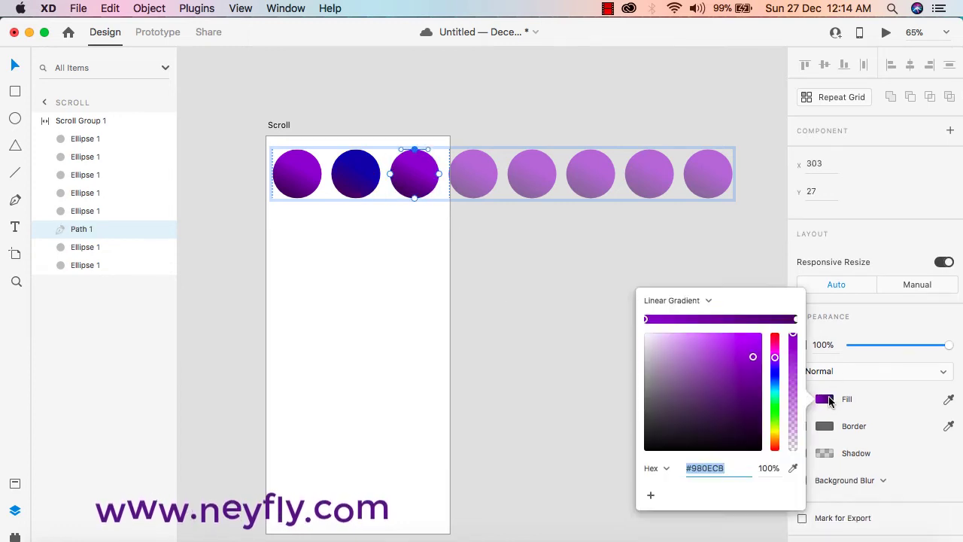
drag(775, 412, 779, 378)
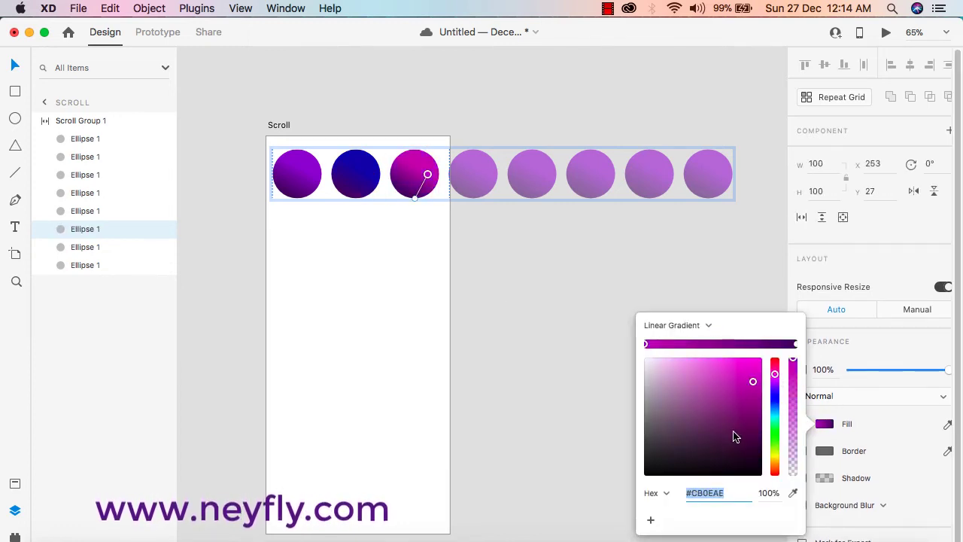
drag(732, 440, 730, 450)
- Change the first colour of the fourth circle's linear gradient to green #74CB0E
click(472, 175)
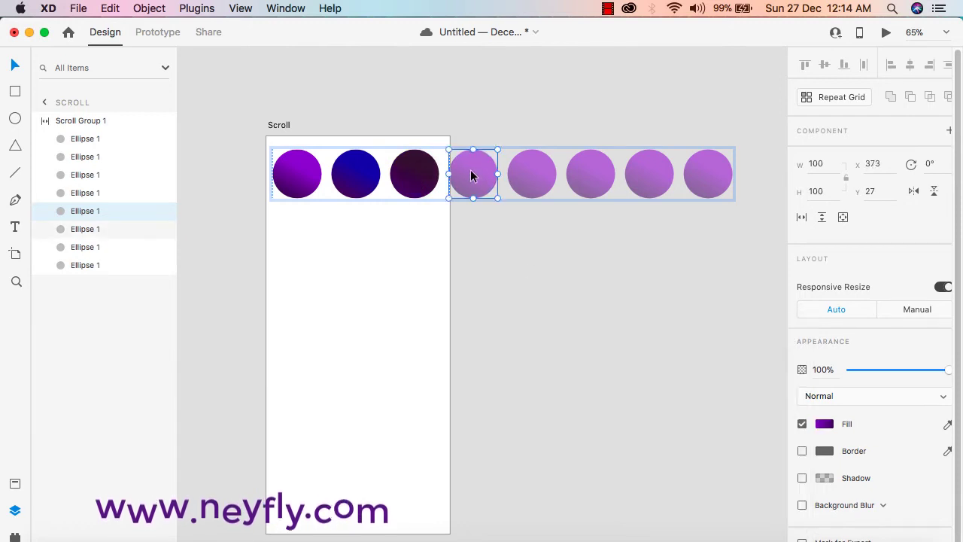
click(825, 398)
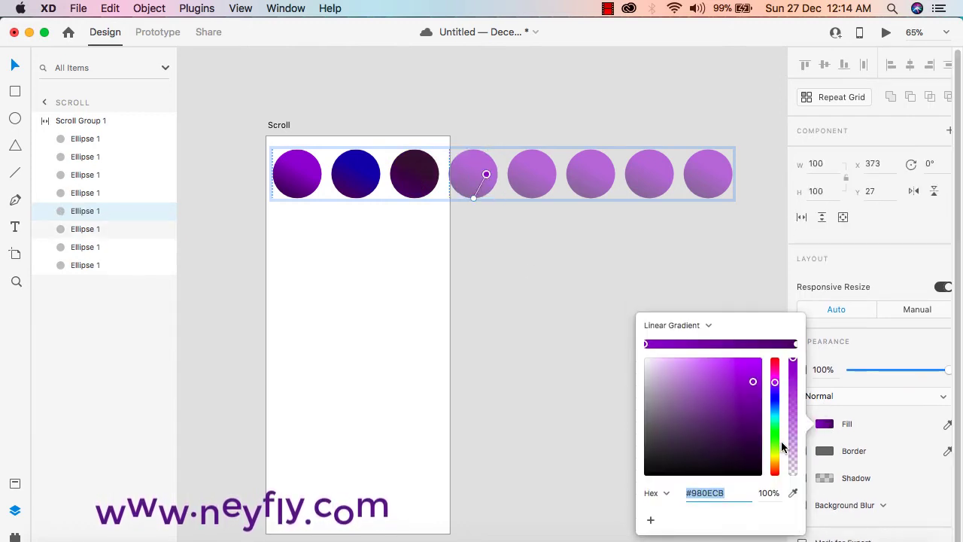
click(775, 446)
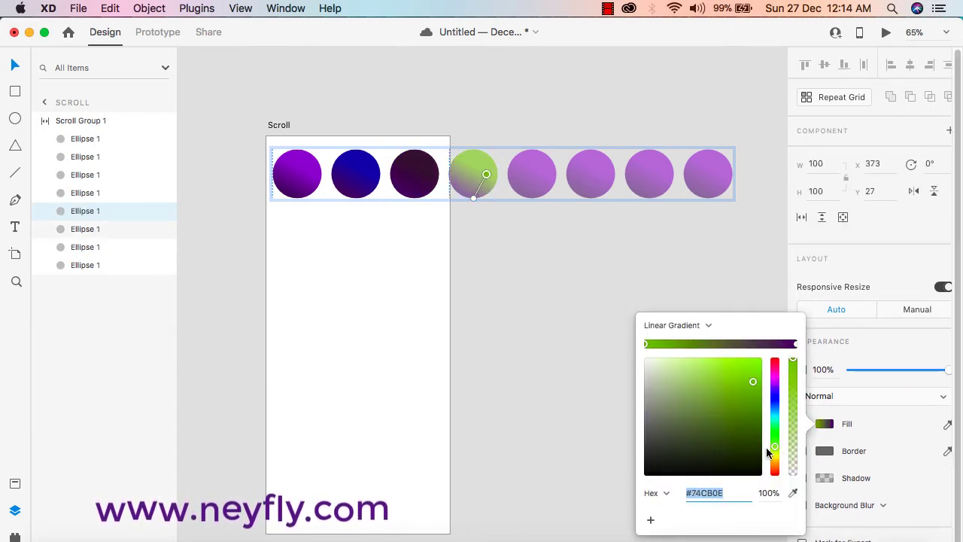
- Change the first colour of the fifth circle's linear gradient to blue #0E4FCB and deselect the circles
double_click(552, 177)
click(825, 399)
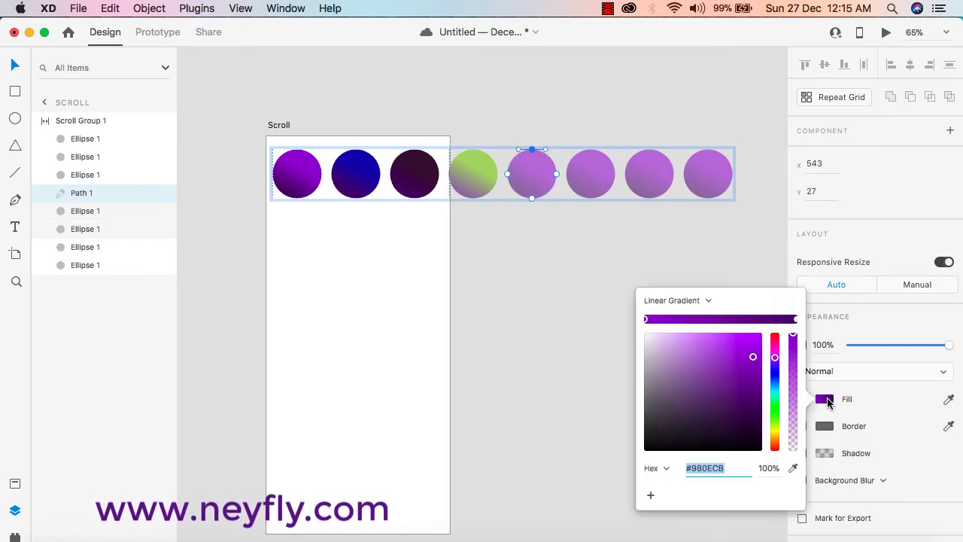
click(776, 434)
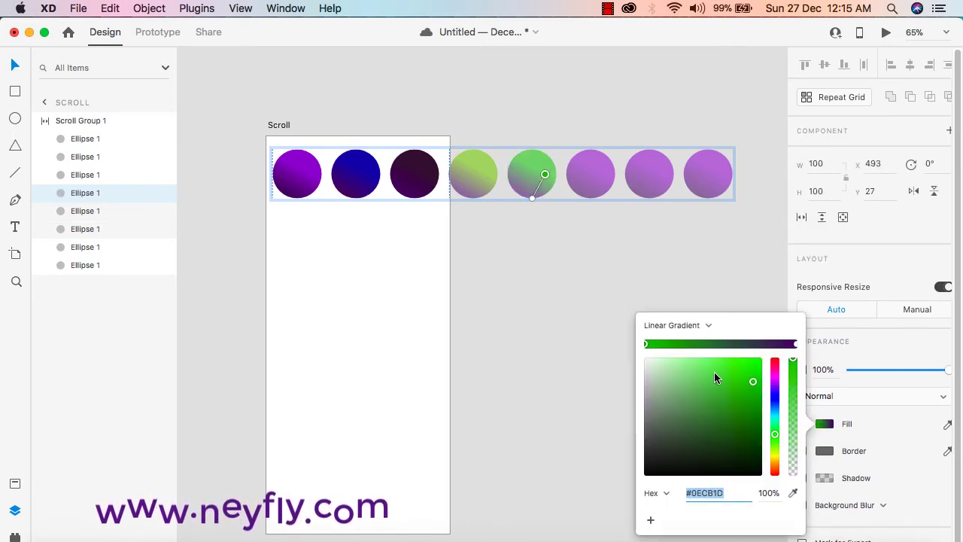
click(771, 404)
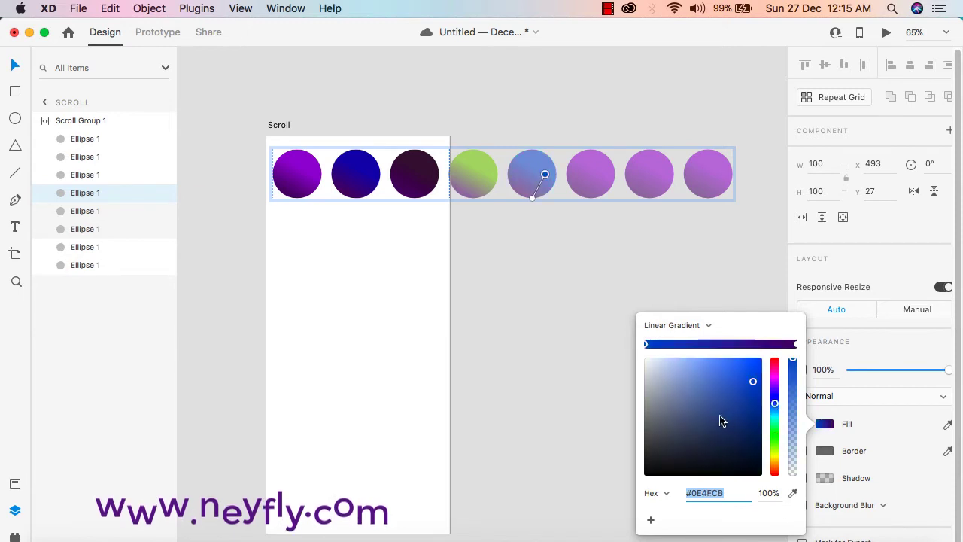
click(594, 187)
click(637, 279)
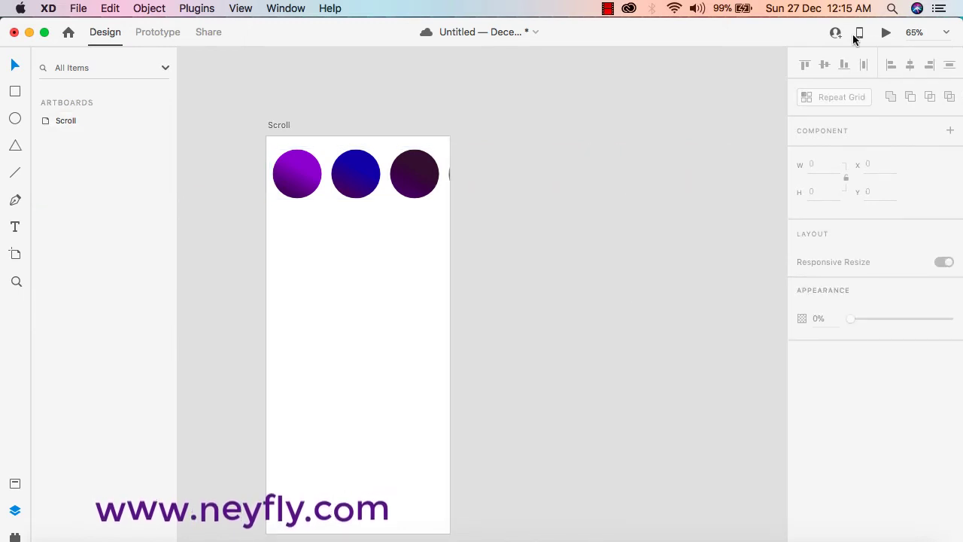
- Preview the artboard and swipe through the recoloured circles to test the horizontal scrolling, closing the preview when done
click(884, 32)
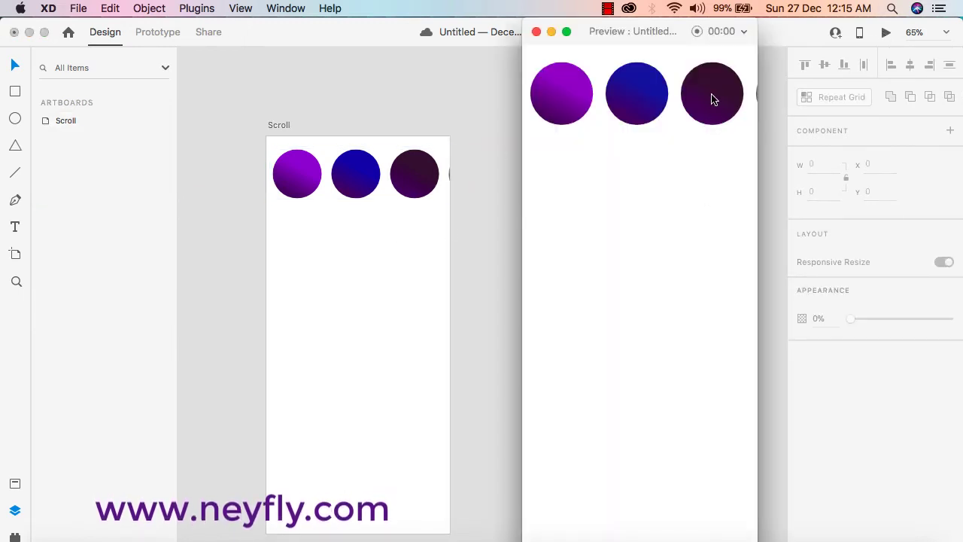
drag(711, 97, 600, 116)
drag(748, 197, 650, 112)
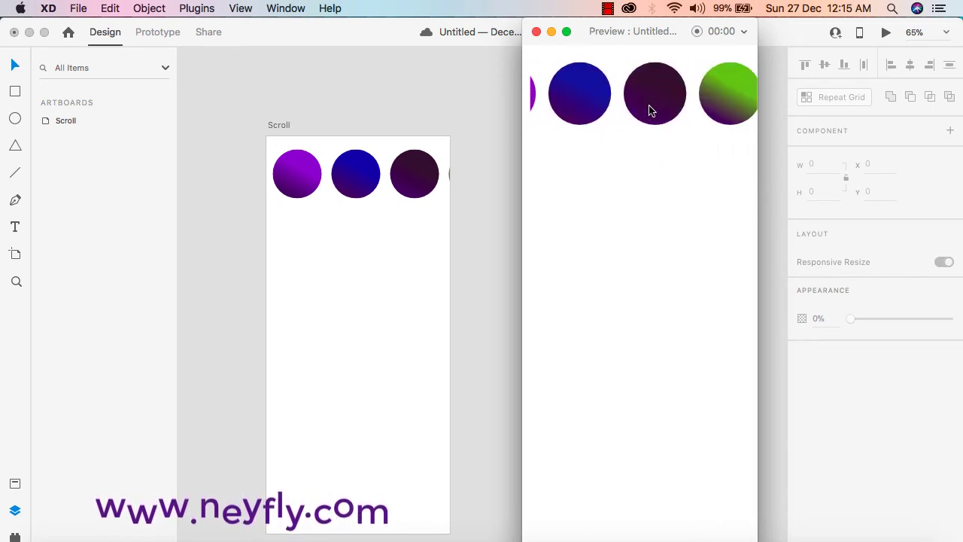
click(537, 33)
- Draw a rectangle about 351 wide and 80 high below the circle row, aligned with the first circle's left edge
scroll(521, 230, down, 3)
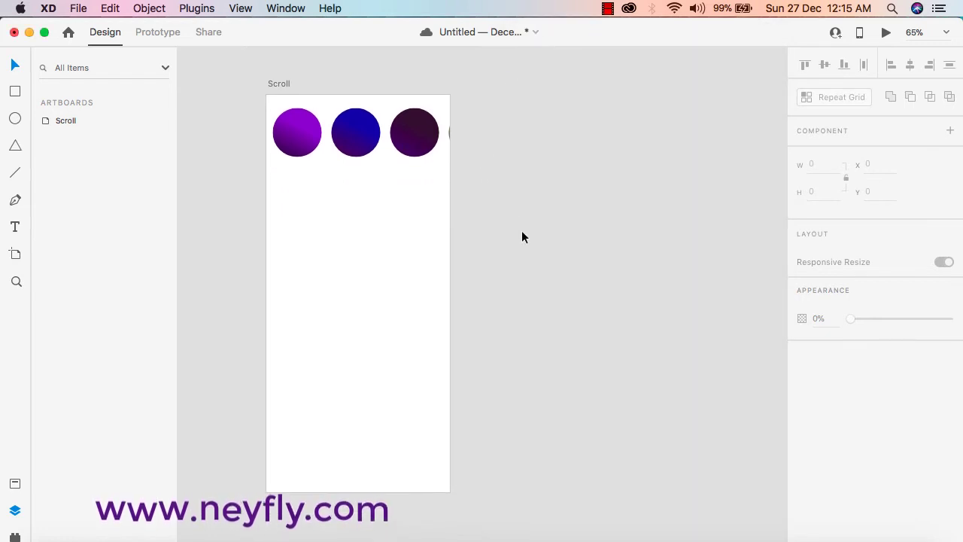
scroll(522, 230, up, 1)
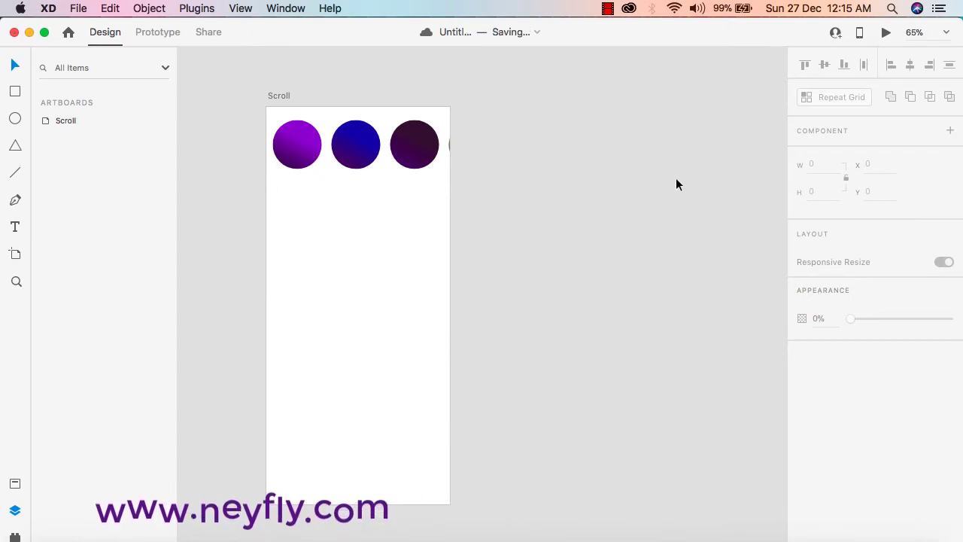
click(15, 92)
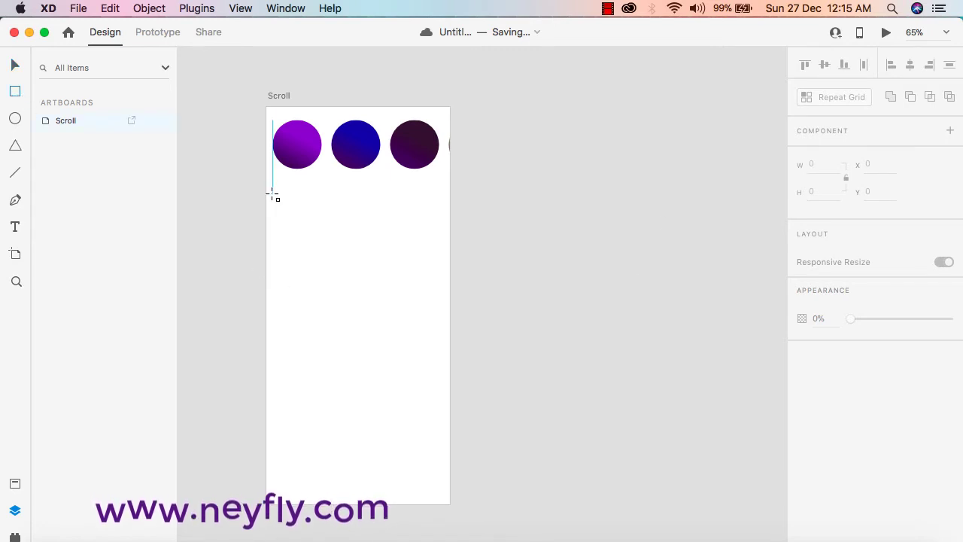
drag(271, 193, 272, 197)
drag(307, 237, 444, 233)
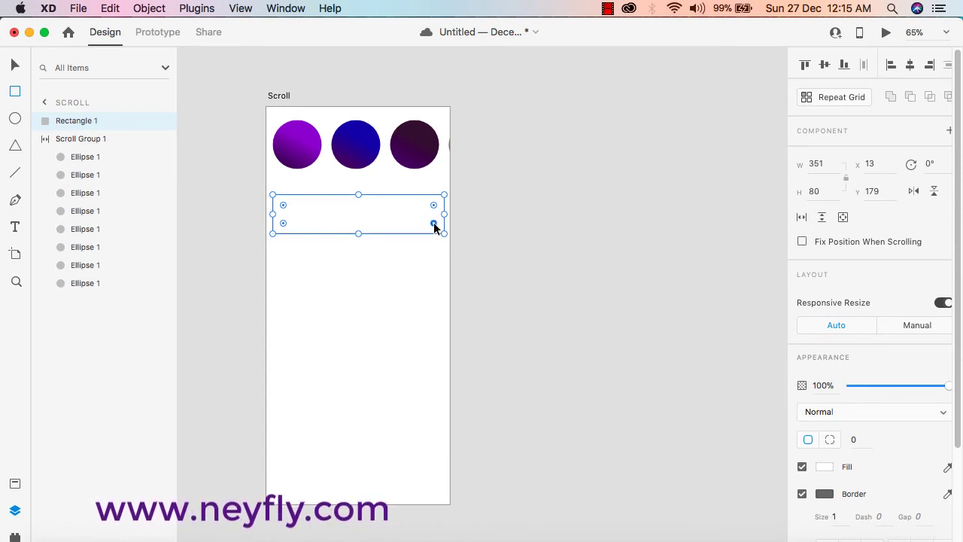
- Round all corners of the rectangle with a radius of 40
drag(431, 222, 429, 222)
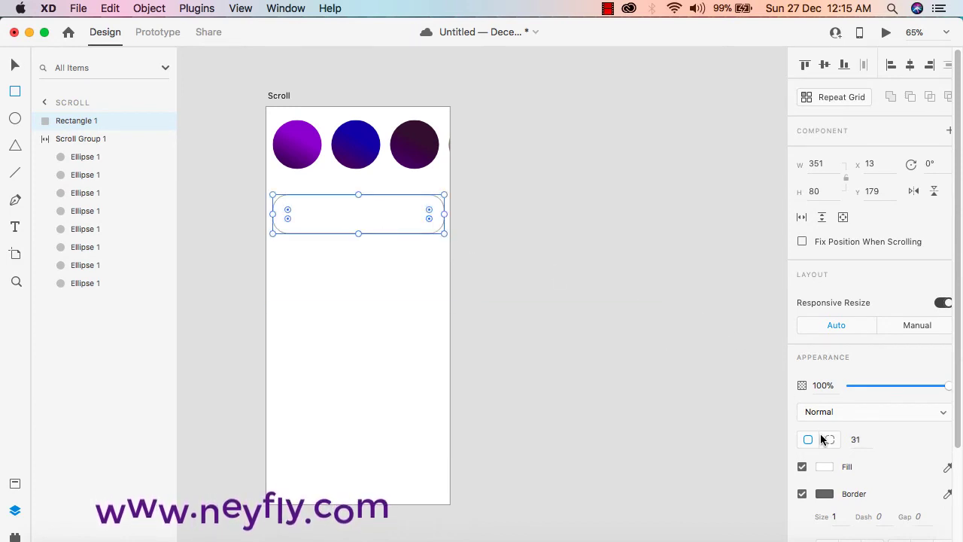
scroll(827, 437, down, 1)
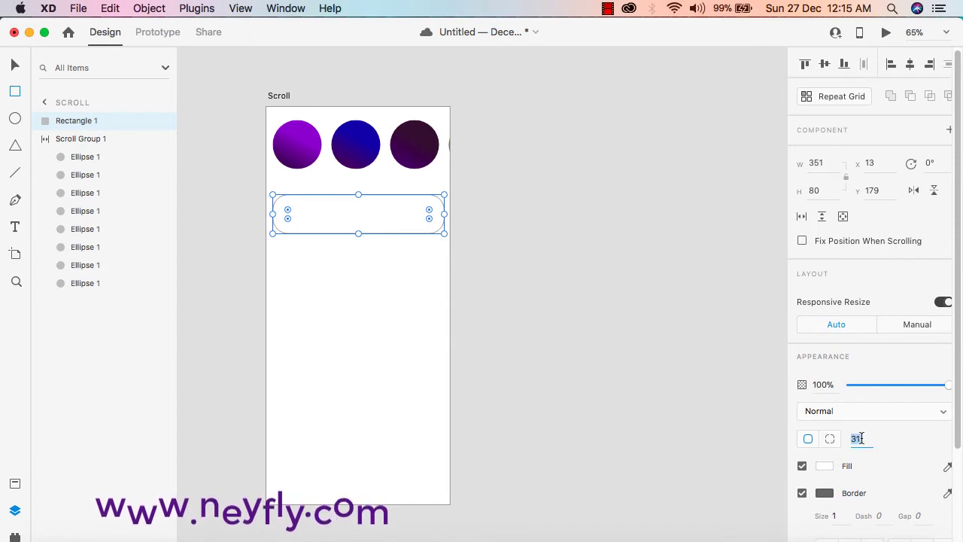
key(BackSpace)
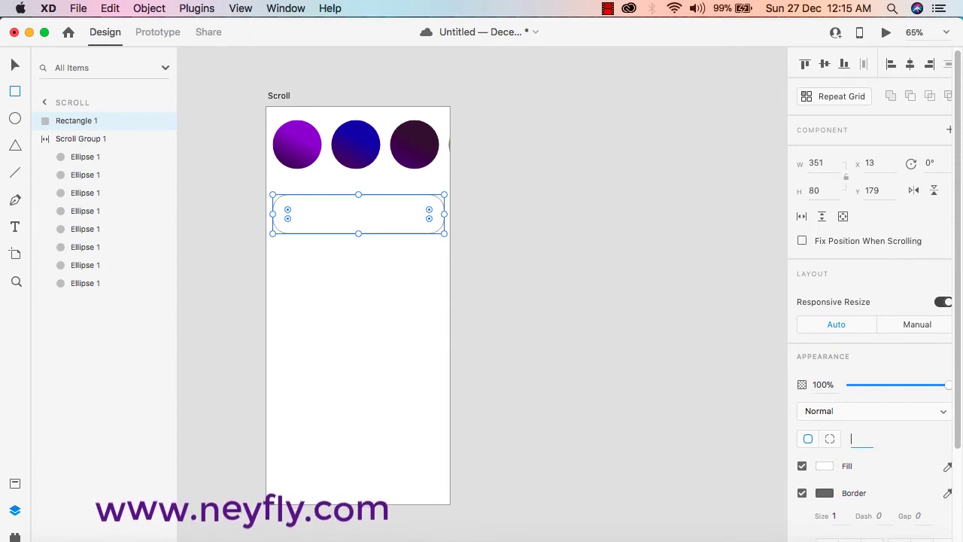
key(Return)
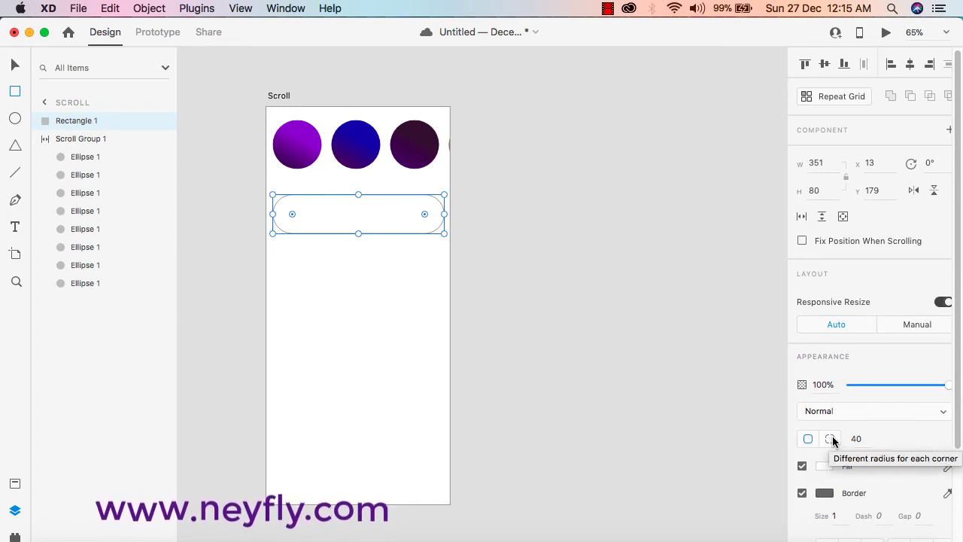
- Set a uniform corner radius of 30 on the rectangle below the circle row
click(830, 440)
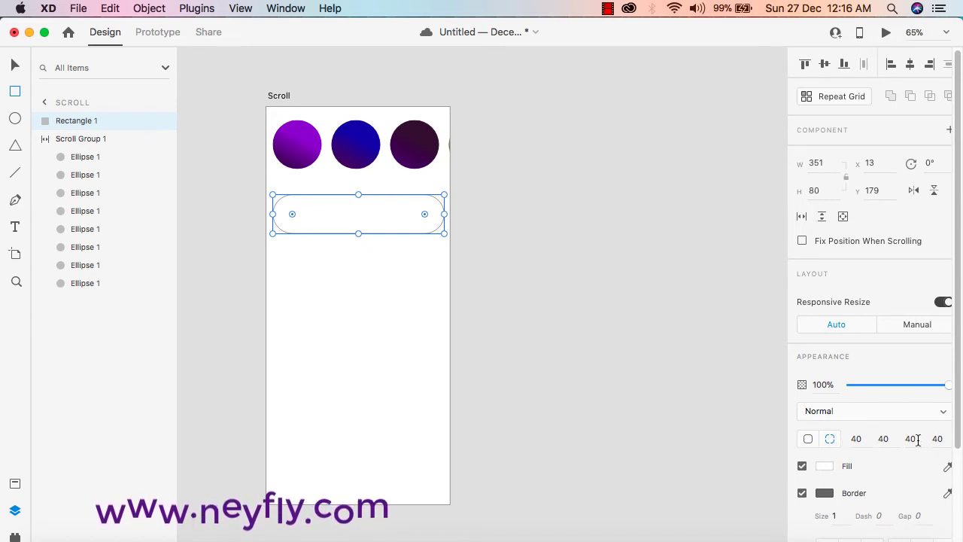
click(809, 438)
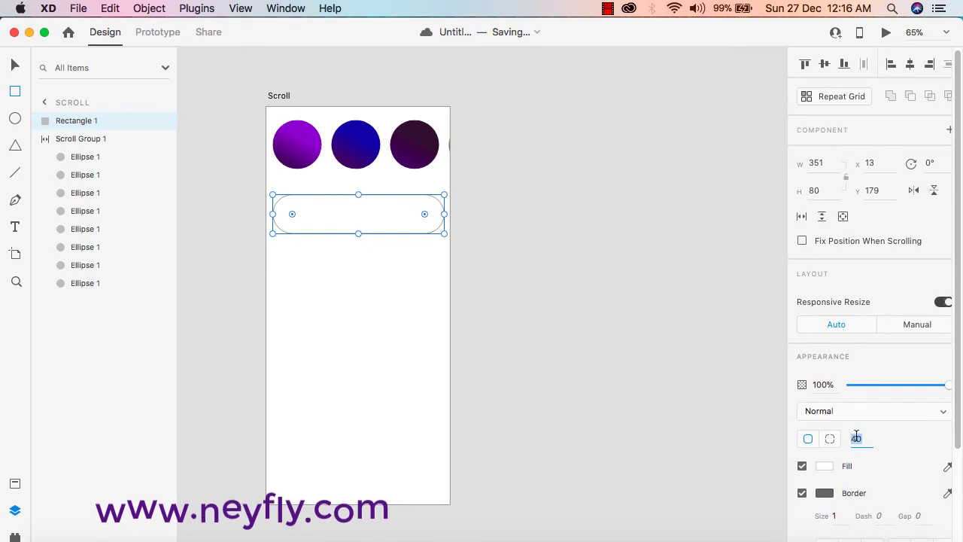
text(3)
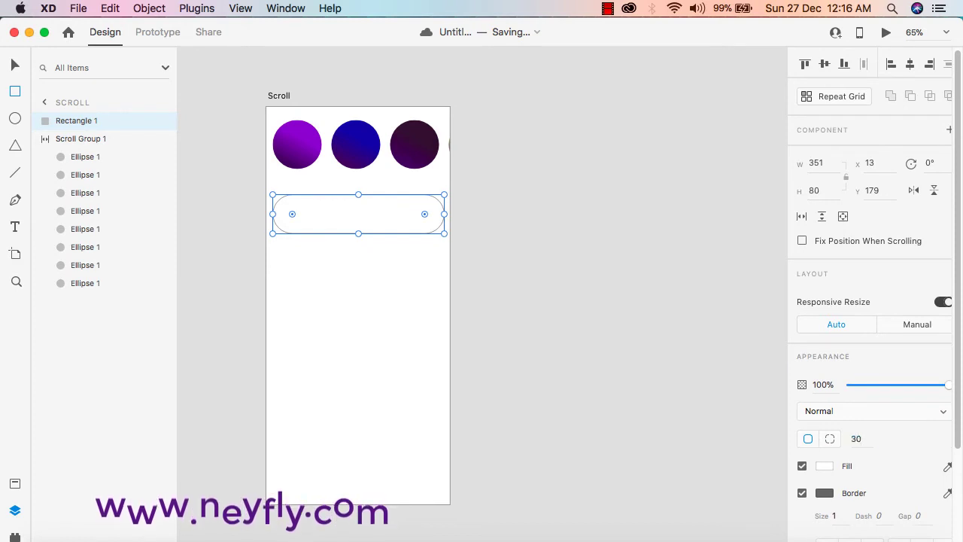
text(0)
key(Return)
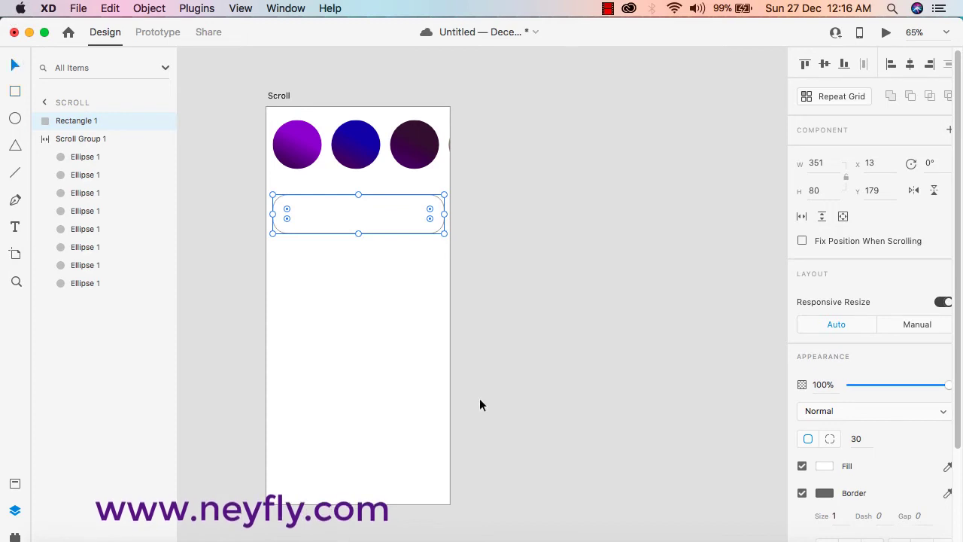
- Remove the rounded rectangle's border and fill it with a solid dark purple
click(303, 264)
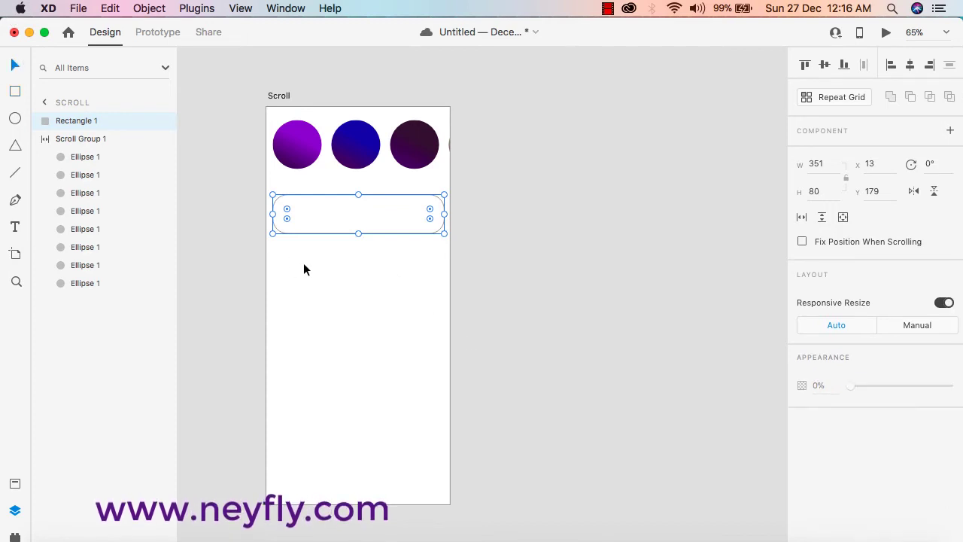
click(350, 223)
scroll(831, 452, down, 2)
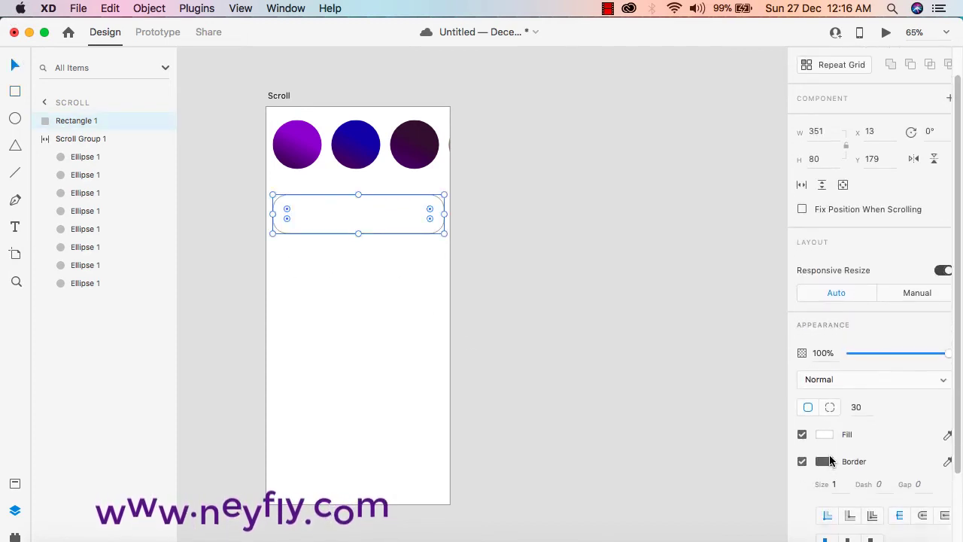
click(802, 462)
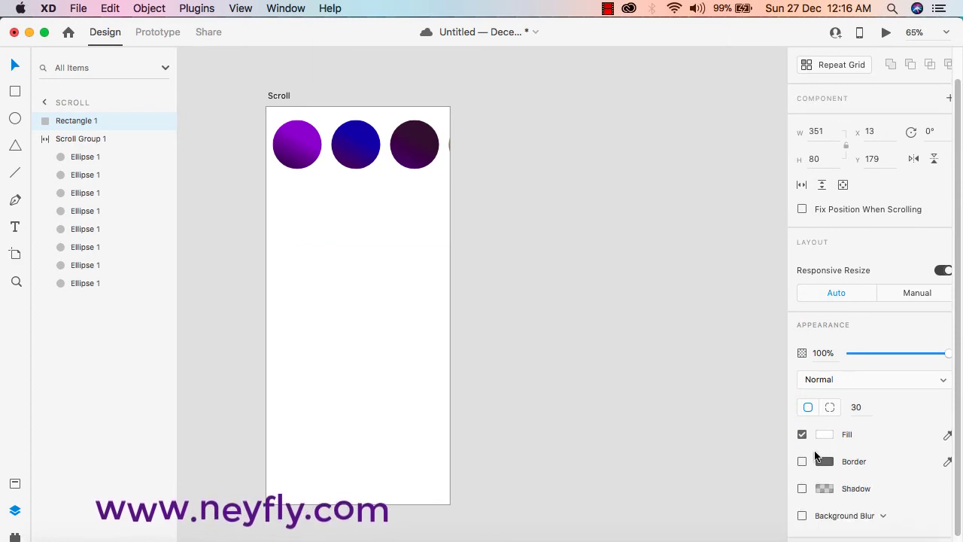
click(824, 434)
drag(775, 408, 737, 428)
click(711, 277)
- Lower the rounded rectangle's opacity to 33%
click(340, 211)
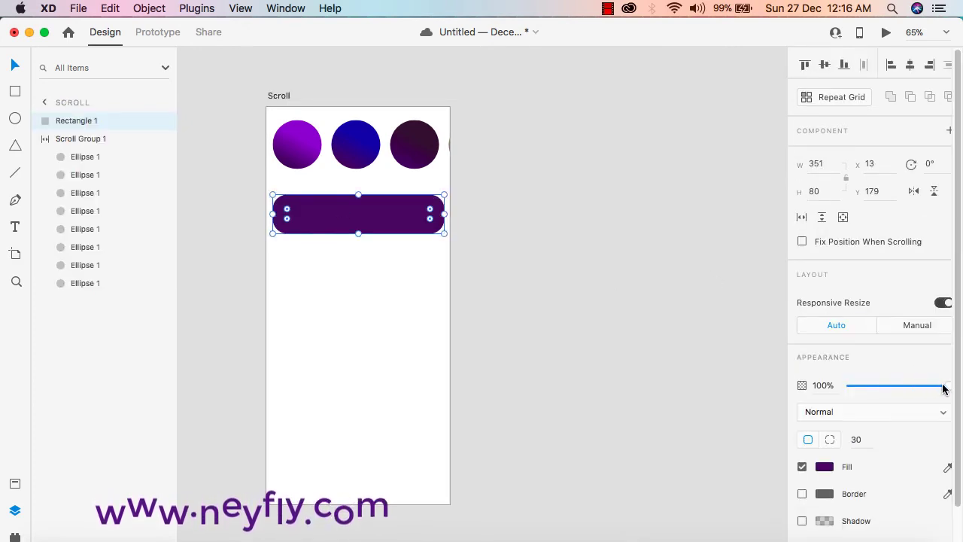
drag(946, 388, 881, 385)
mouse_move(874, 380)
mouse_down()
mouse_move(849, 383)
mouse_move(884, 388)
mouse_up()
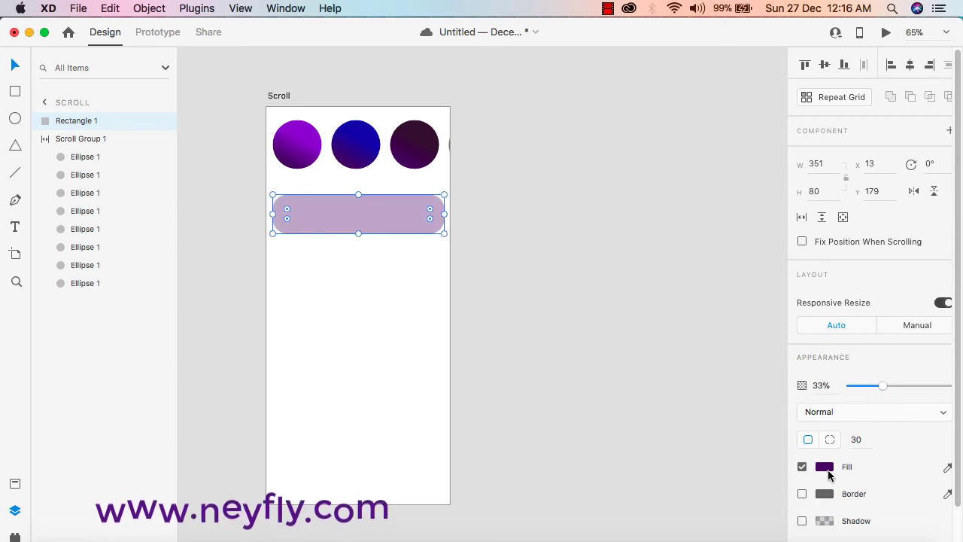
- Change the rounded rectangle's fill to a brighter purple #8D11B2 and set its opacity to 79%
click(825, 465)
drag(748, 415, 750, 403)
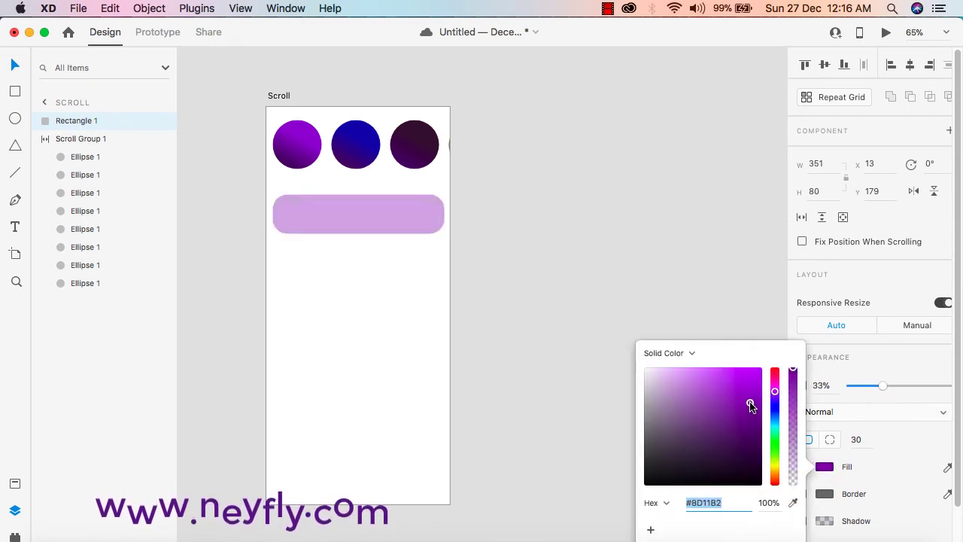
drag(883, 387, 926, 394)
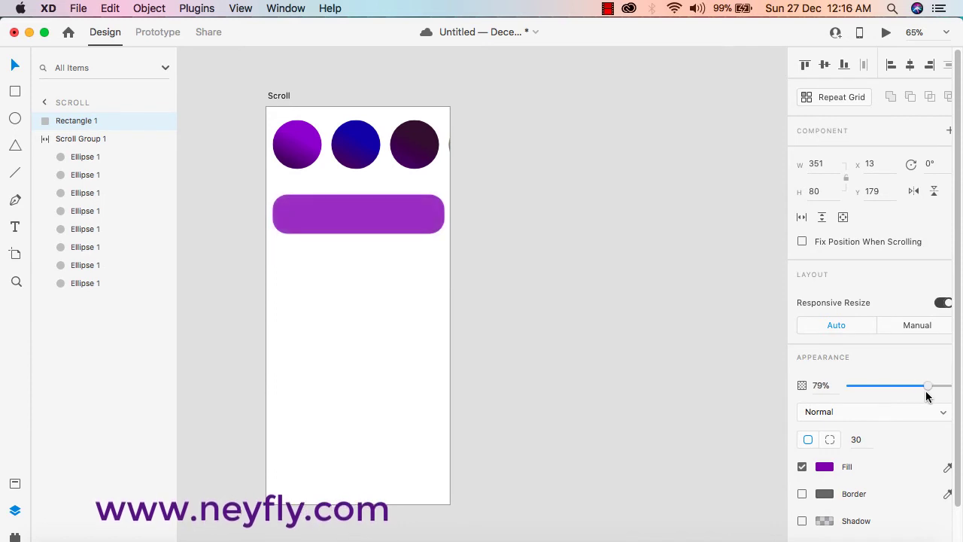
click(648, 305)
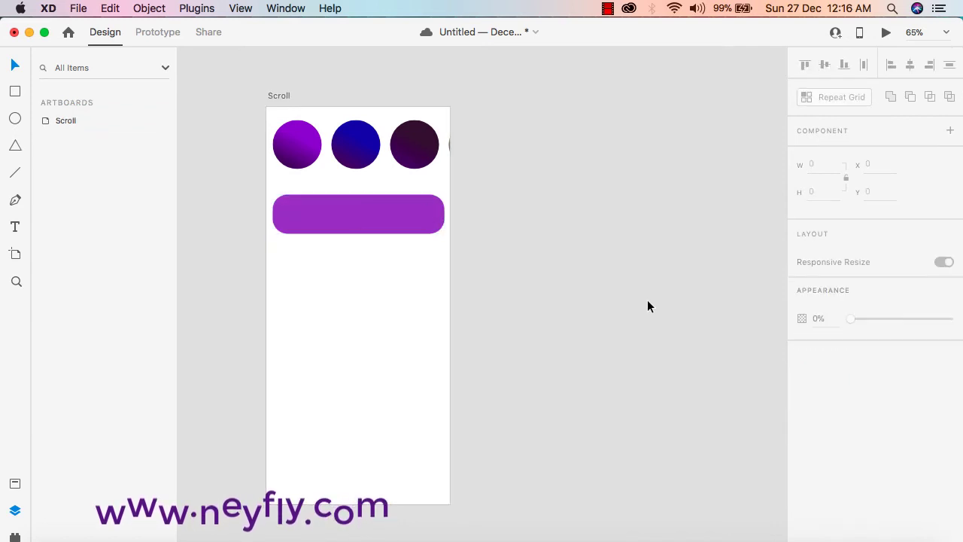
- Add the text "Topic One" on the purple rectangle and move it to the rectangle's centre
click(376, 216)
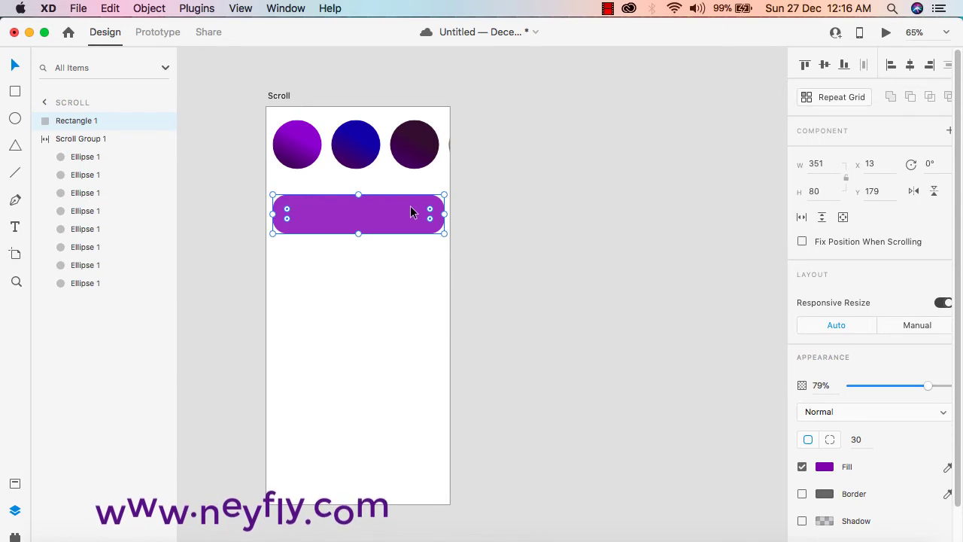
click(11, 227)
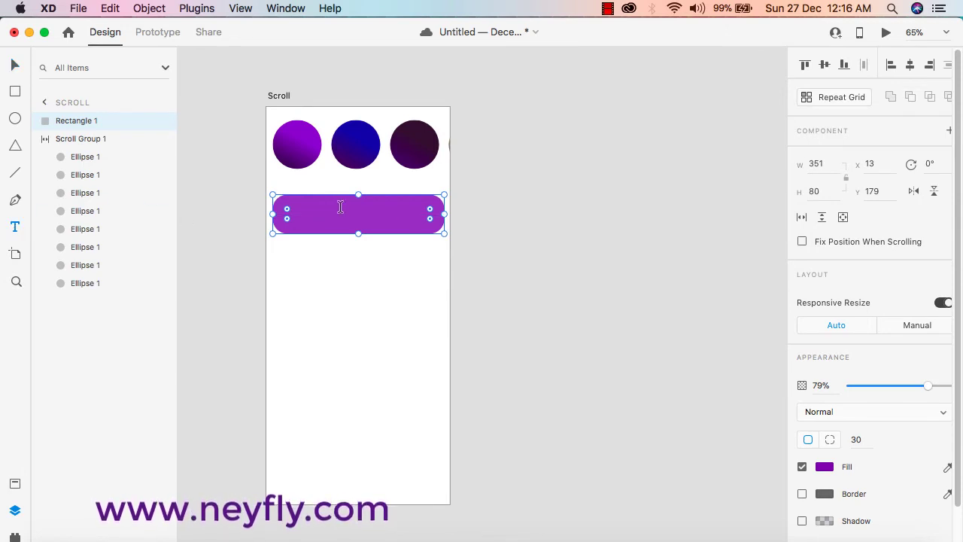
click(344, 208)
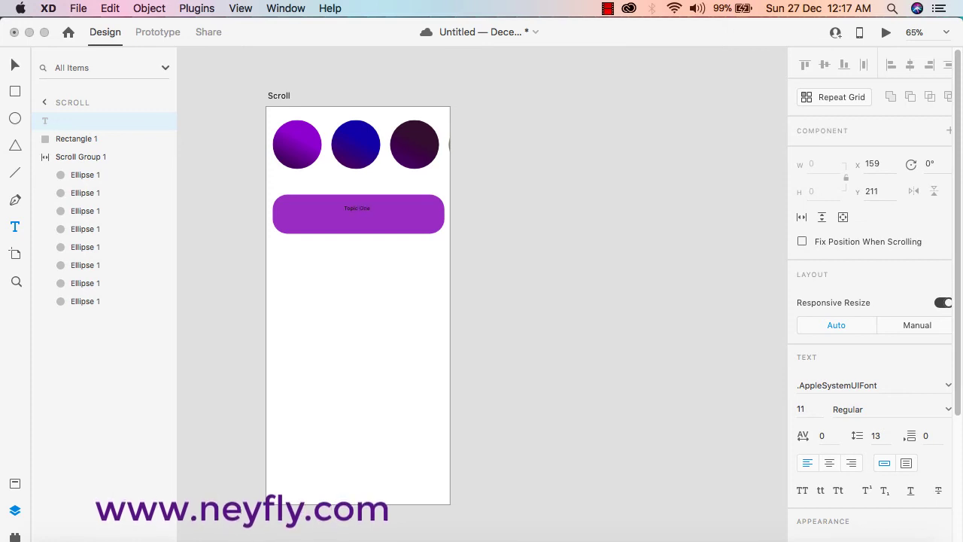
key(Escape)
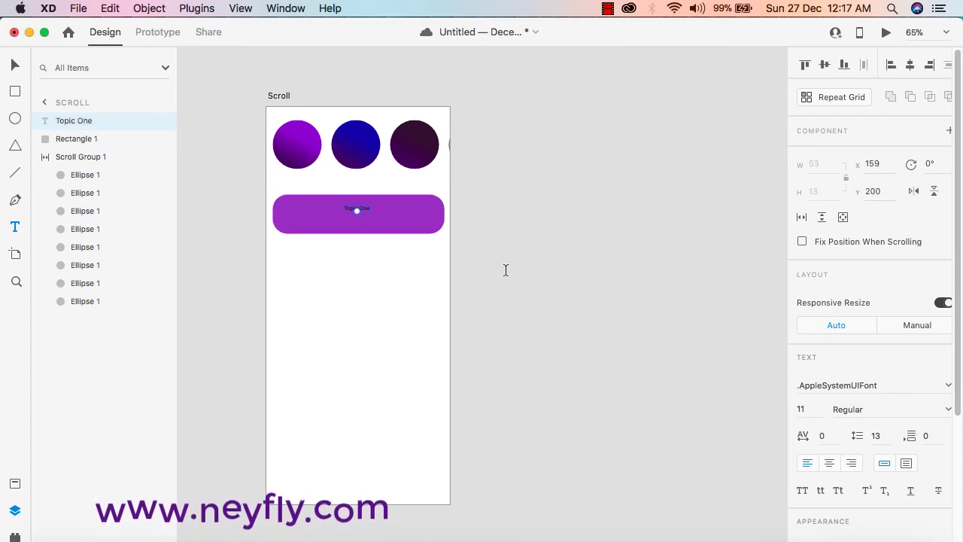
click(14, 69)
drag(360, 210, 364, 214)
- Format the "Topic One" text in Arial Black at size 25 and recentre it on the rectangle
scroll(842, 410, down, 1)
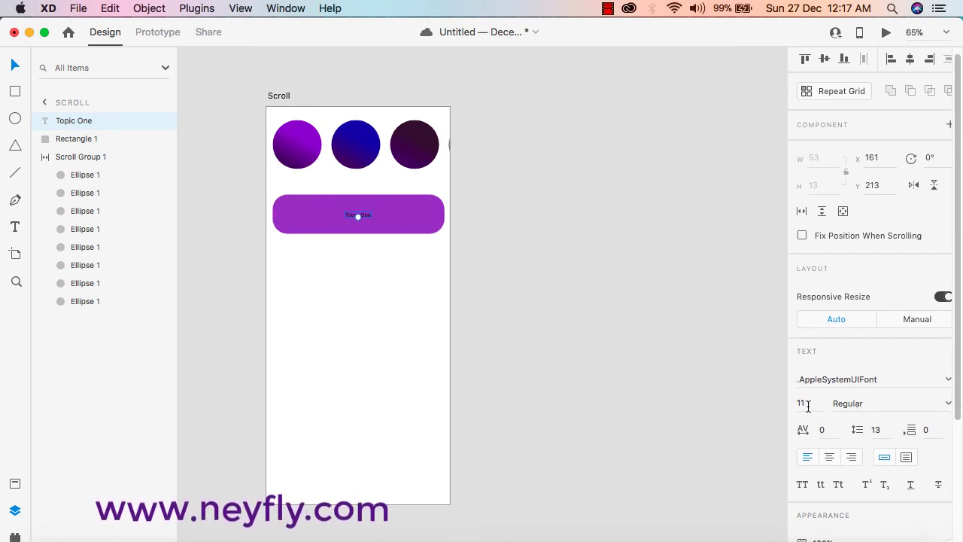
scroll(815, 405, down, 1)
click(810, 404)
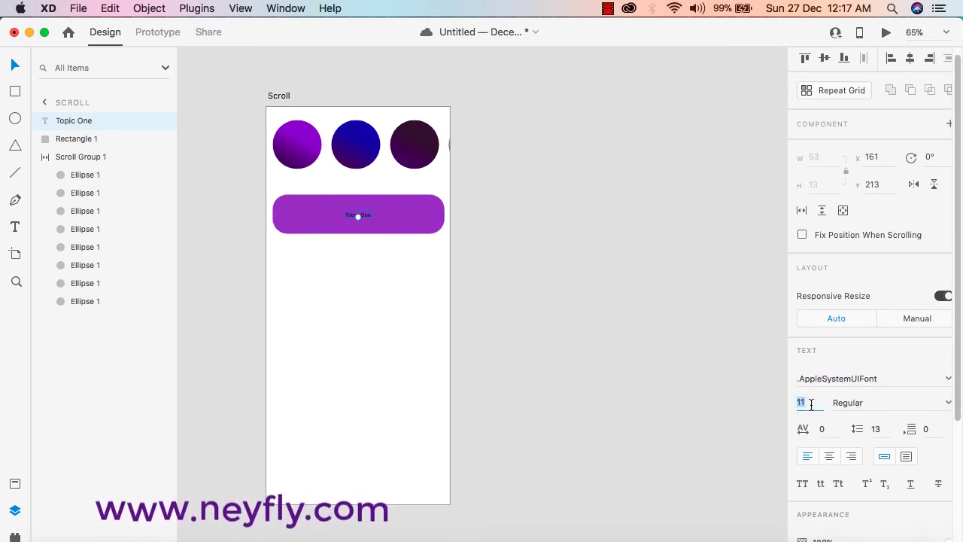
key(BackSpace)
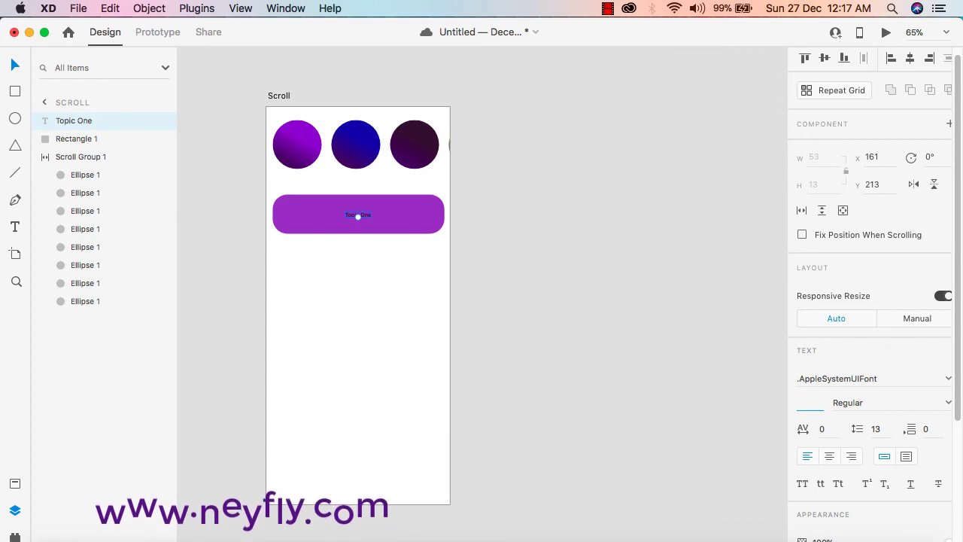
key(Return)
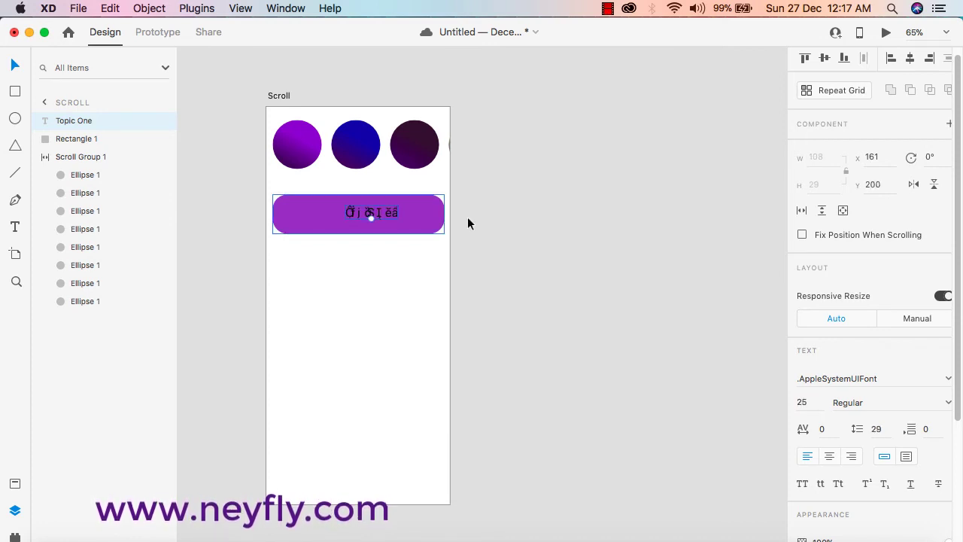
click(946, 382)
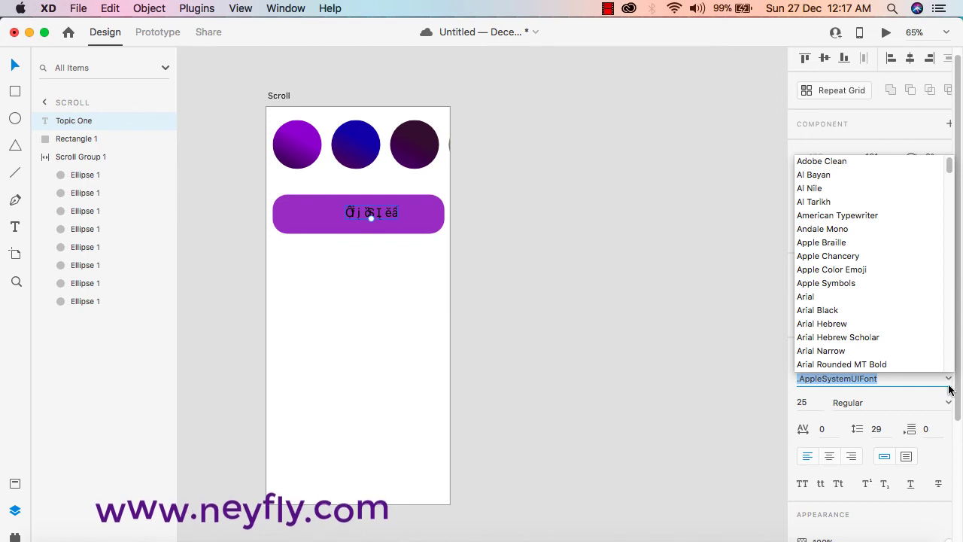
click(825, 310)
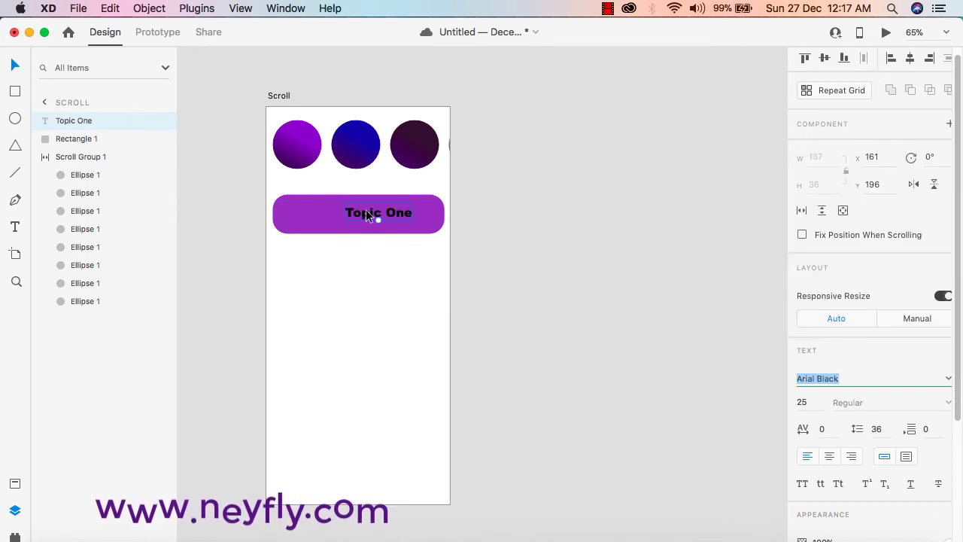
drag(365, 209, 348, 211)
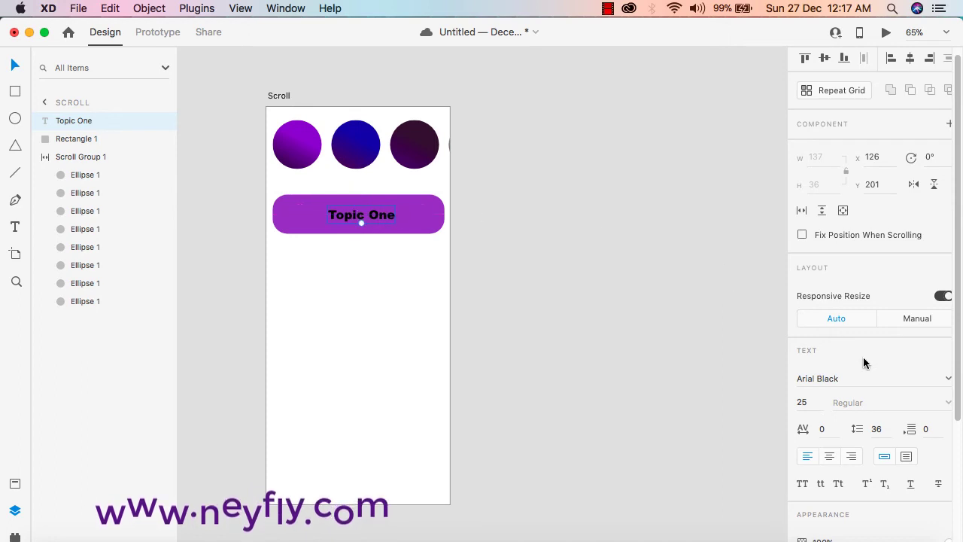
- Change the "Topic One" text's fill to a pale pink, about #EFD3D3, and deselect it
scroll(894, 342, down, 5)
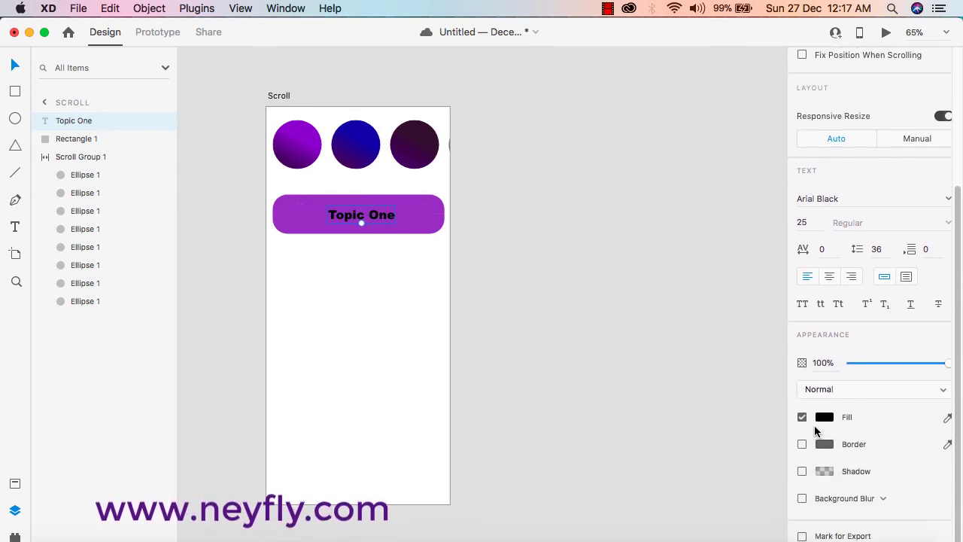
click(822, 416)
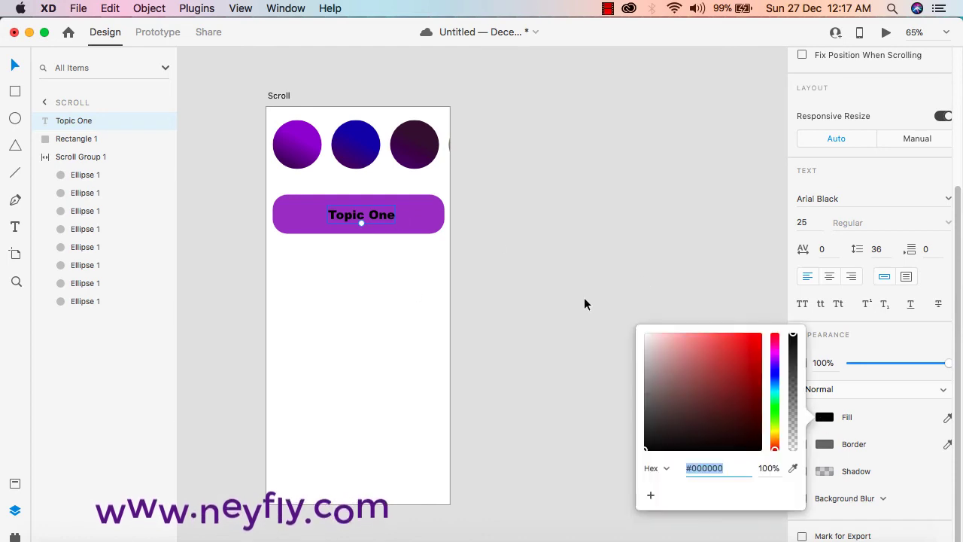
drag(656, 348, 656, 338)
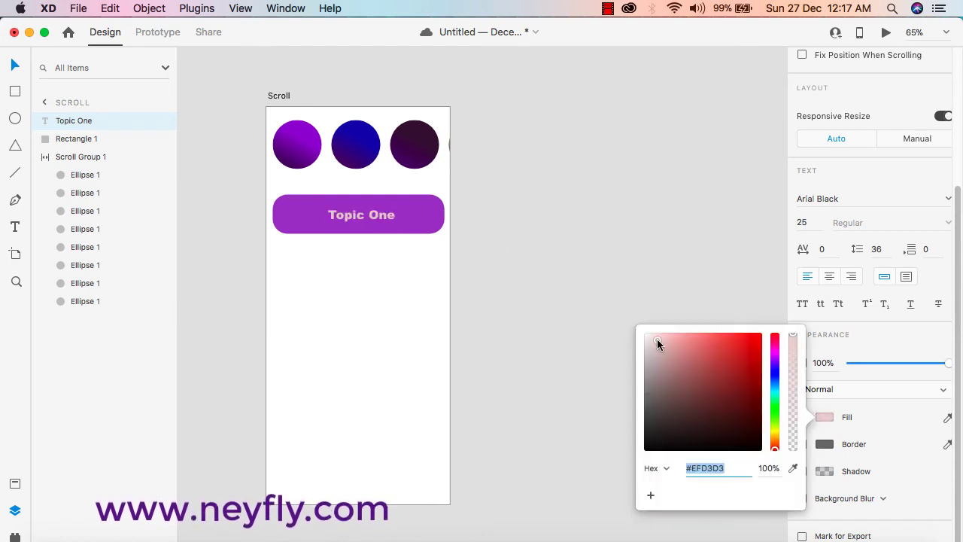
click(593, 191)
click(594, 191)
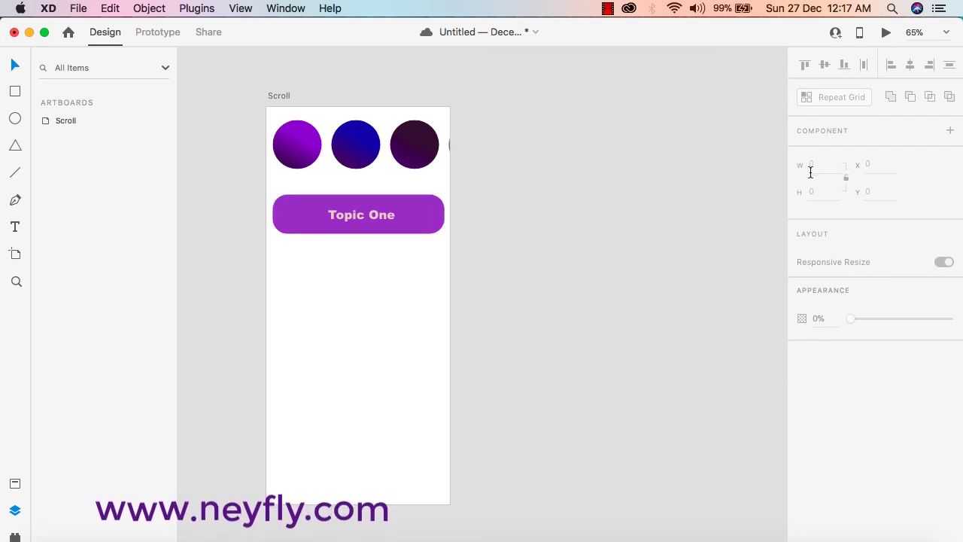
- Group the purple rectangle with its "Topic One" text
click(404, 220)
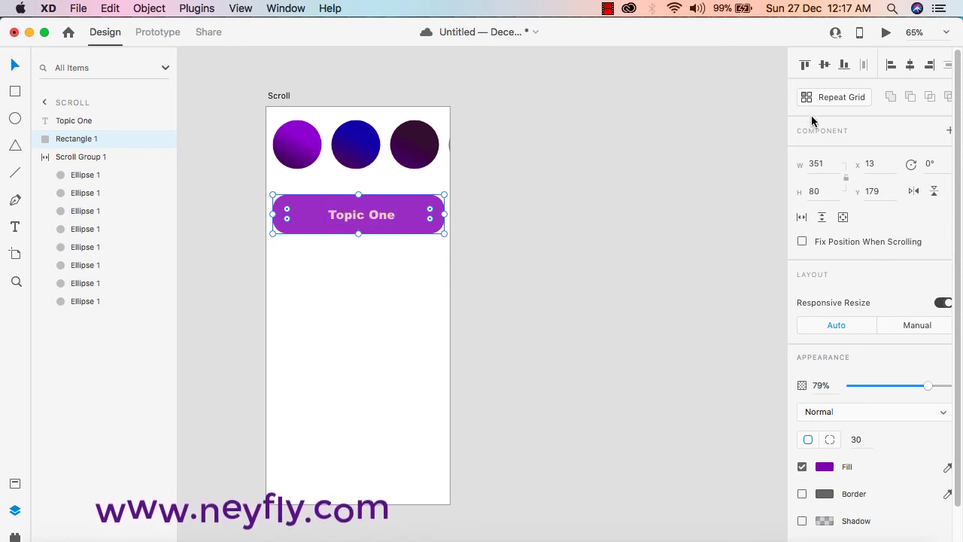
click(383, 275)
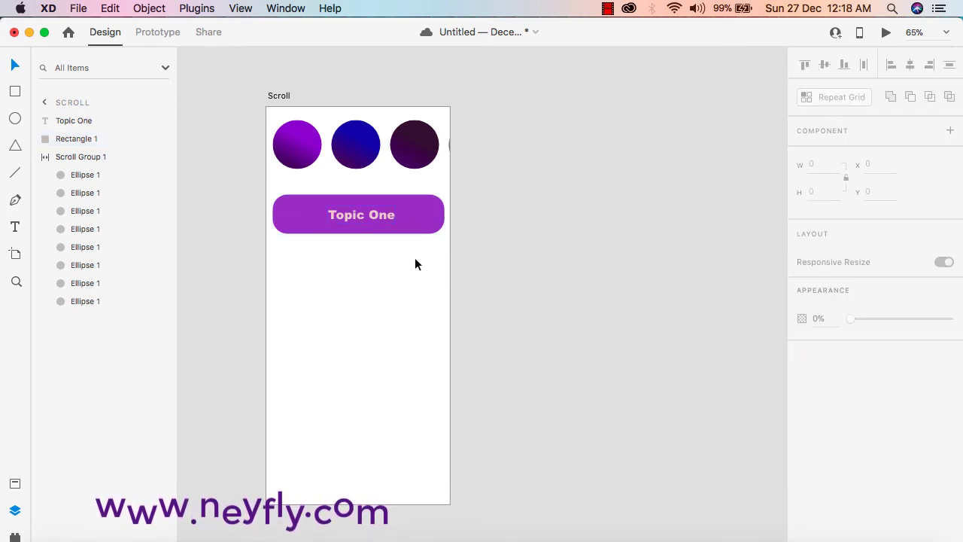
drag(387, 238, 276, 197)
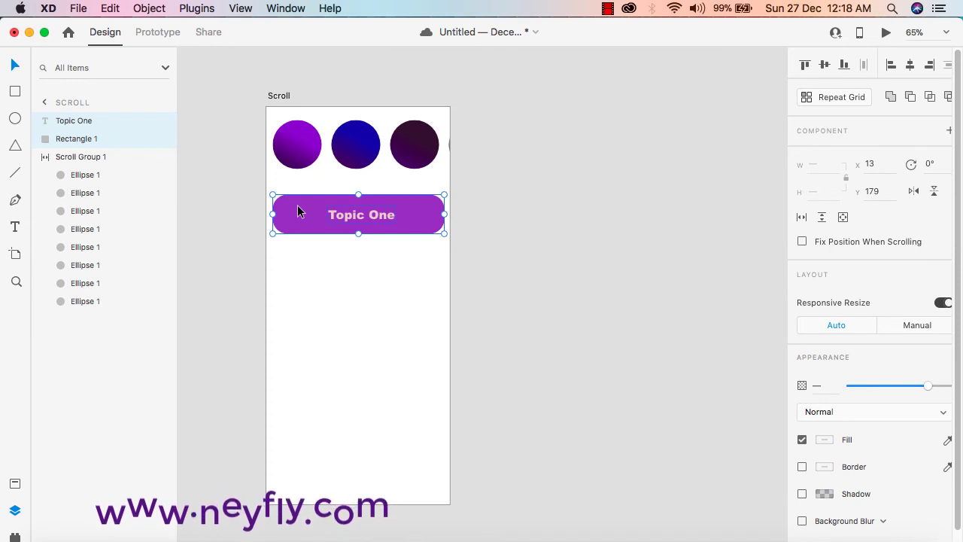
right_click(298, 207)
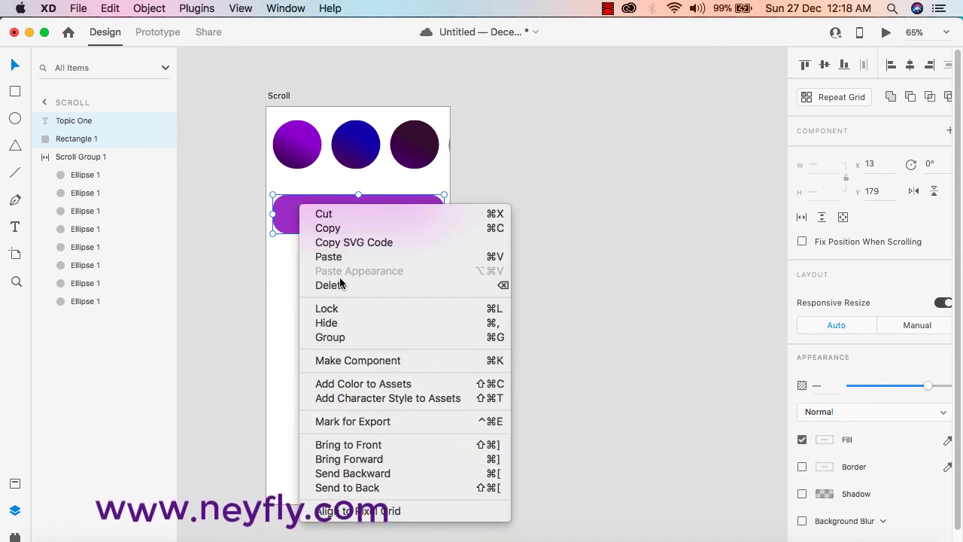
click(357, 341)
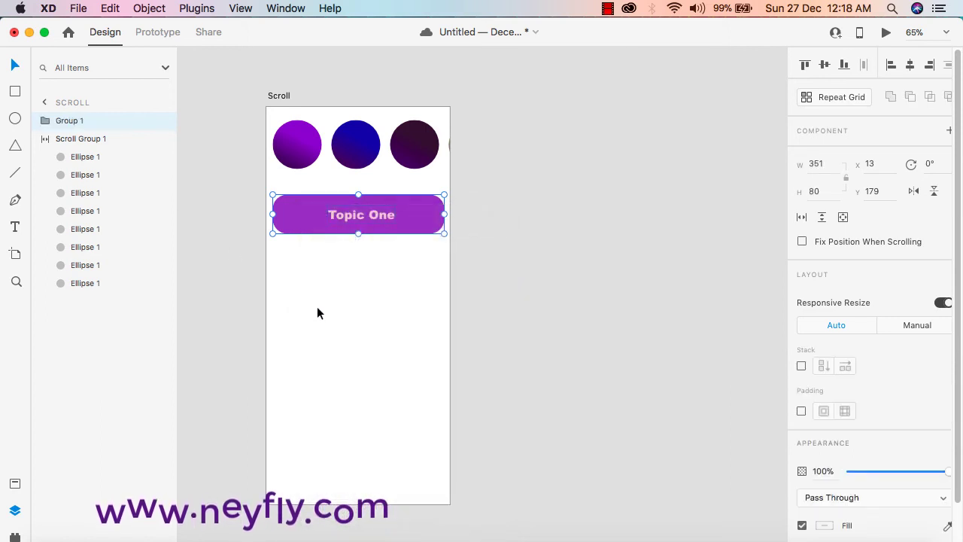
- Rename the group holding the purple rectangle and its text as "topic"
right_click(71, 123)
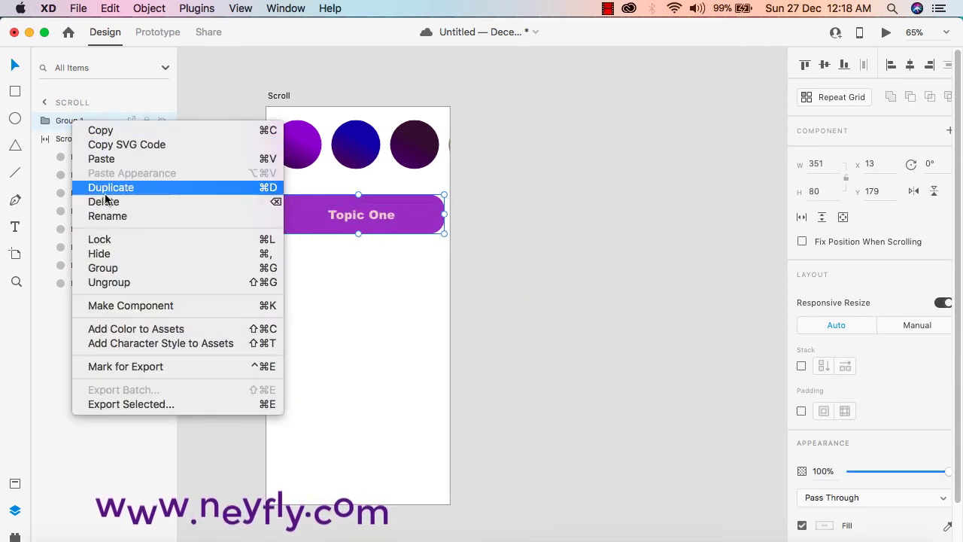
click(114, 217)
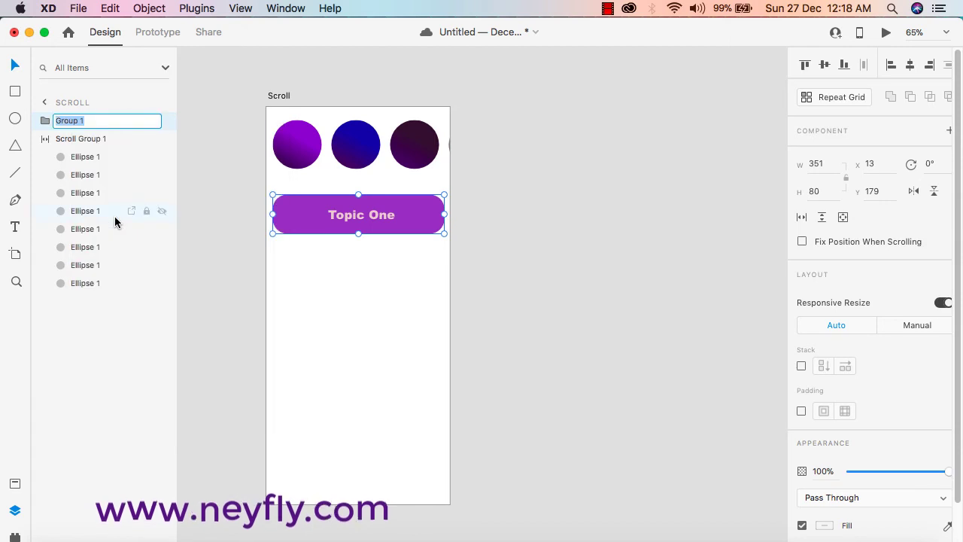
text(topic)
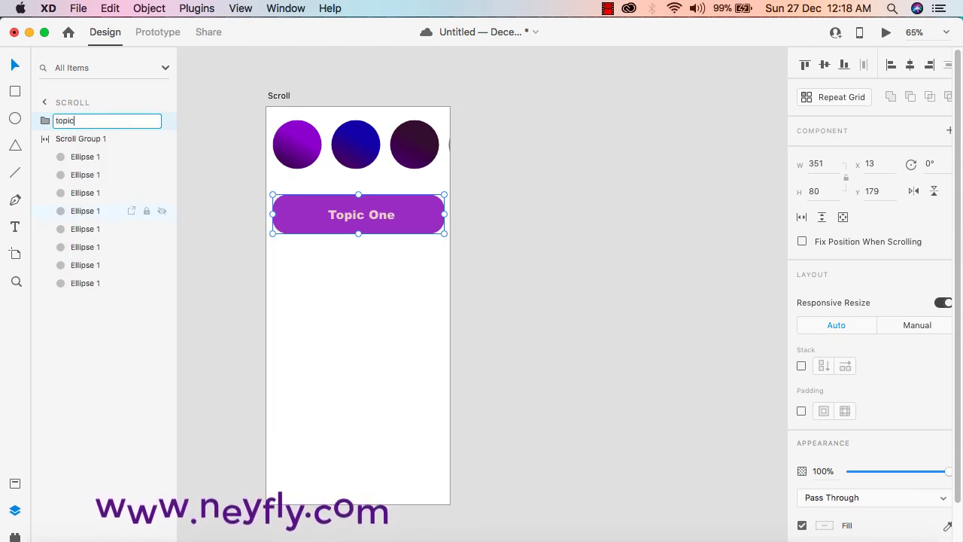
key(Return)
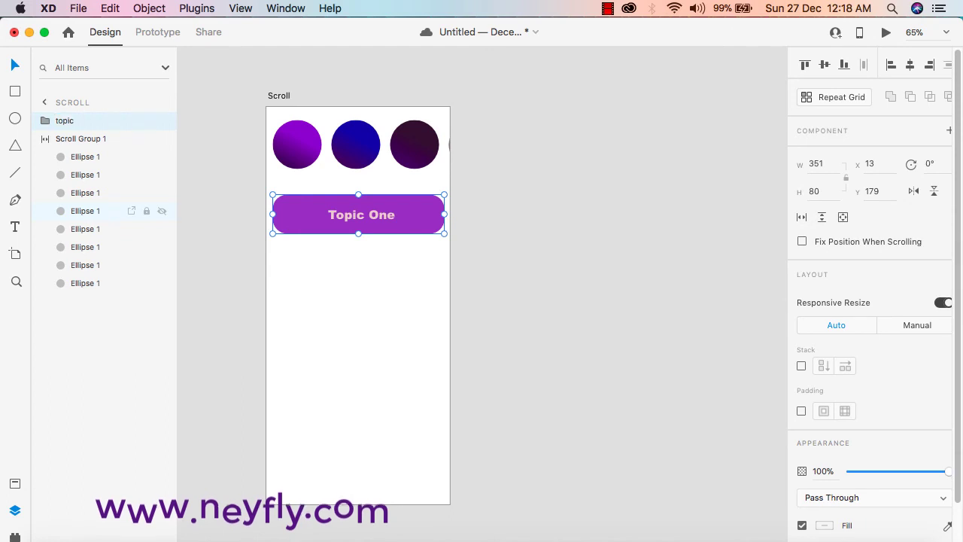
click(150, 8)
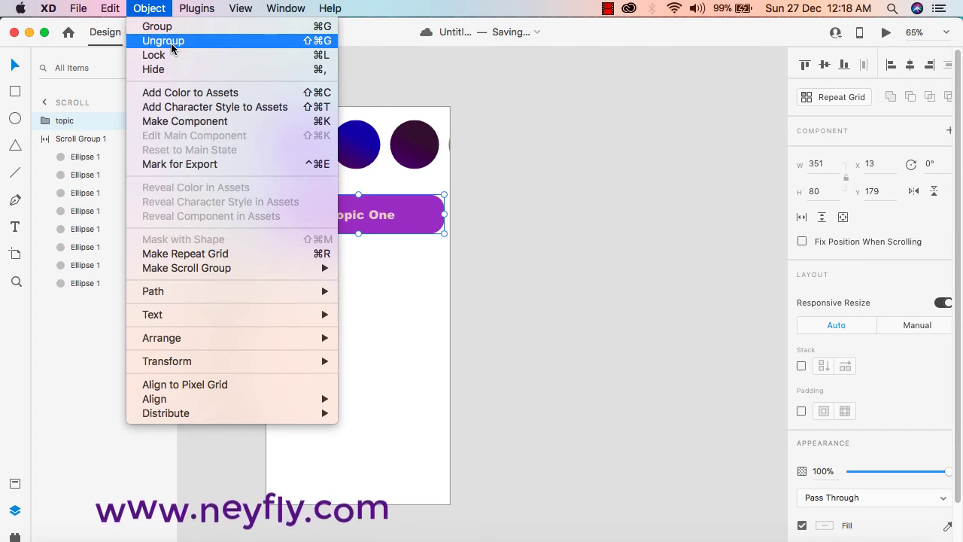
click(564, 219)
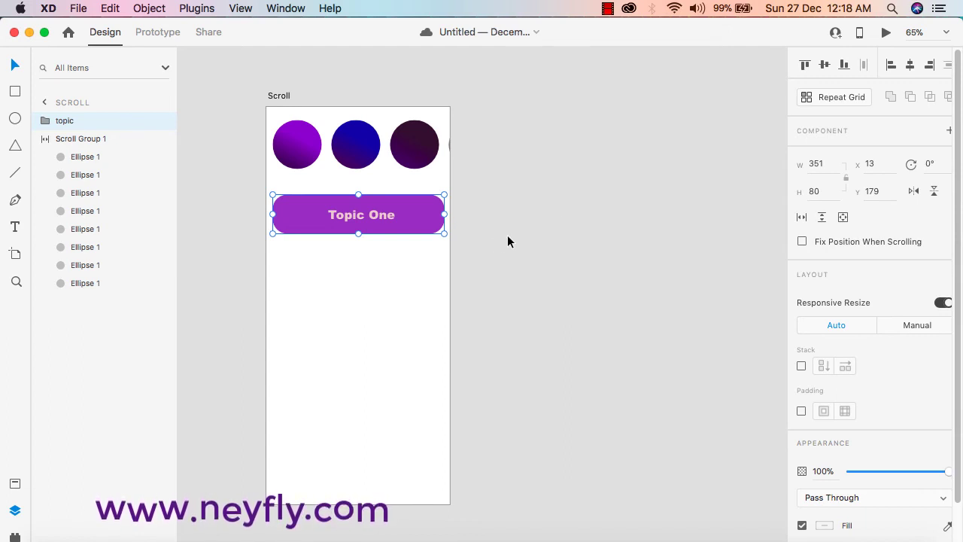
- Turn the topic group into a repeat grid and extend it downward past the artboard to a height of about 1194
click(404, 258)
click(412, 224)
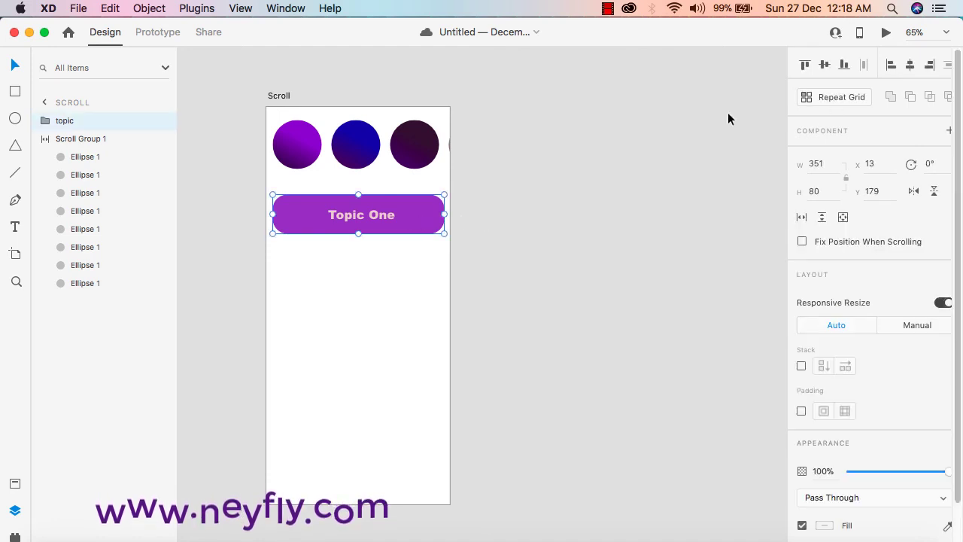
click(838, 103)
drag(351, 235, 349, 500)
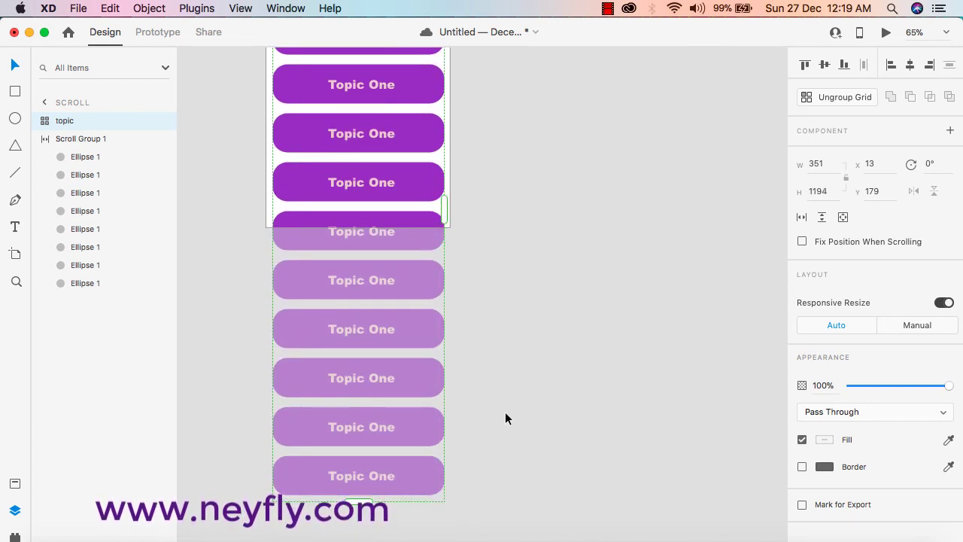
scroll(506, 394, up, 5)
scroll(507, 386, up, 1)
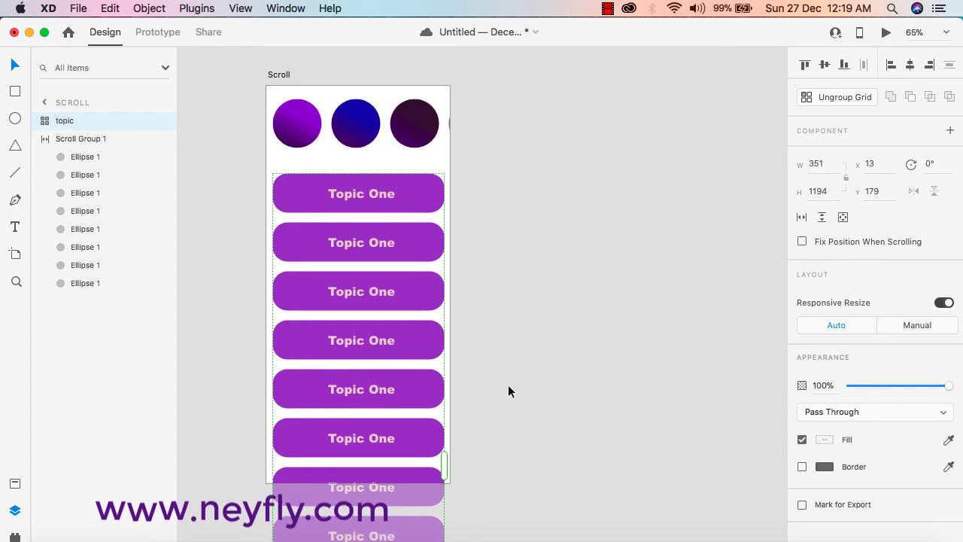
- Preview the artboard, try swiping the circle row sideways, and close the preview
click(885, 32)
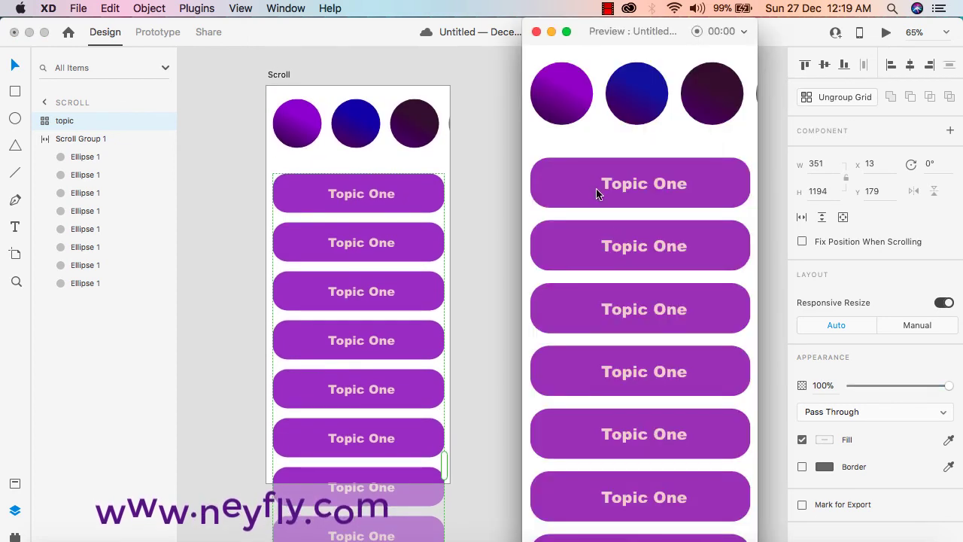
drag(718, 94, 584, 101)
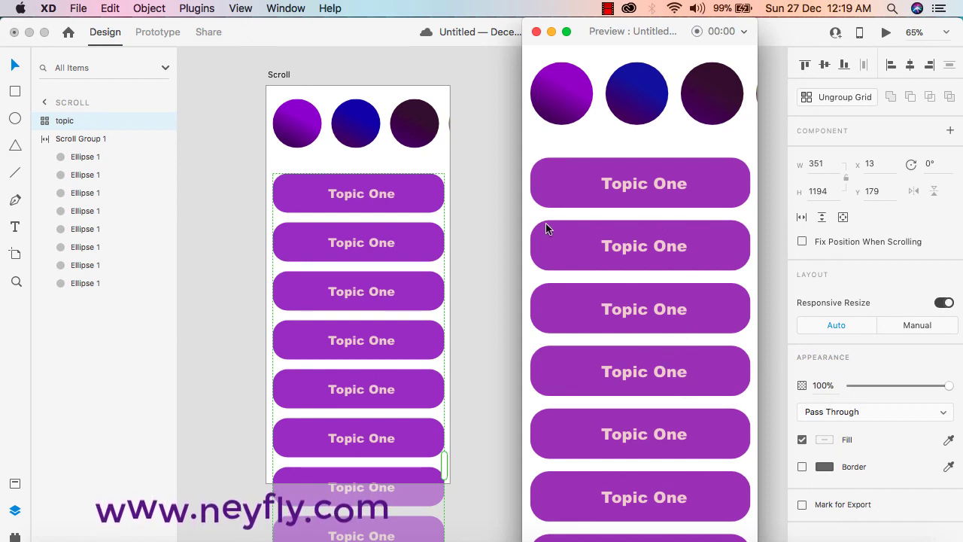
click(433, 239)
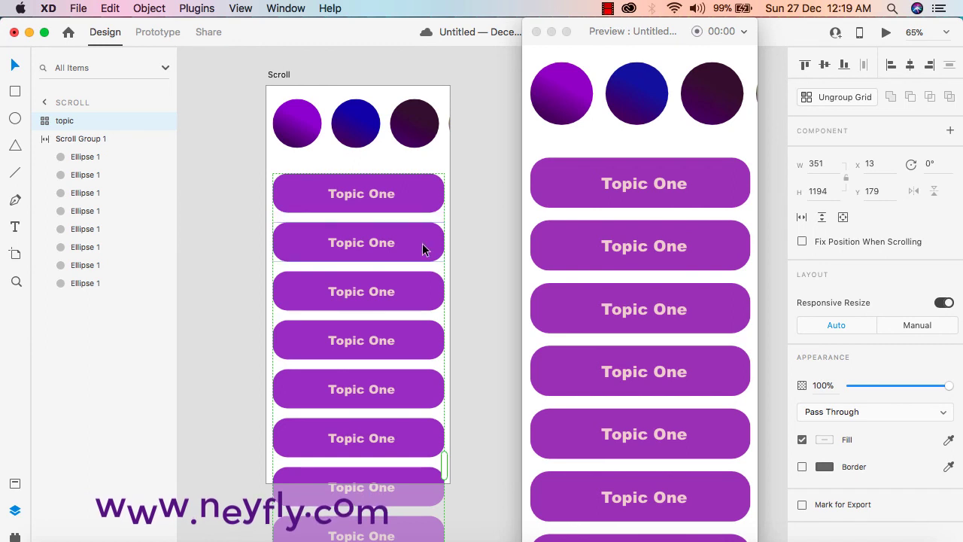
click(493, 239)
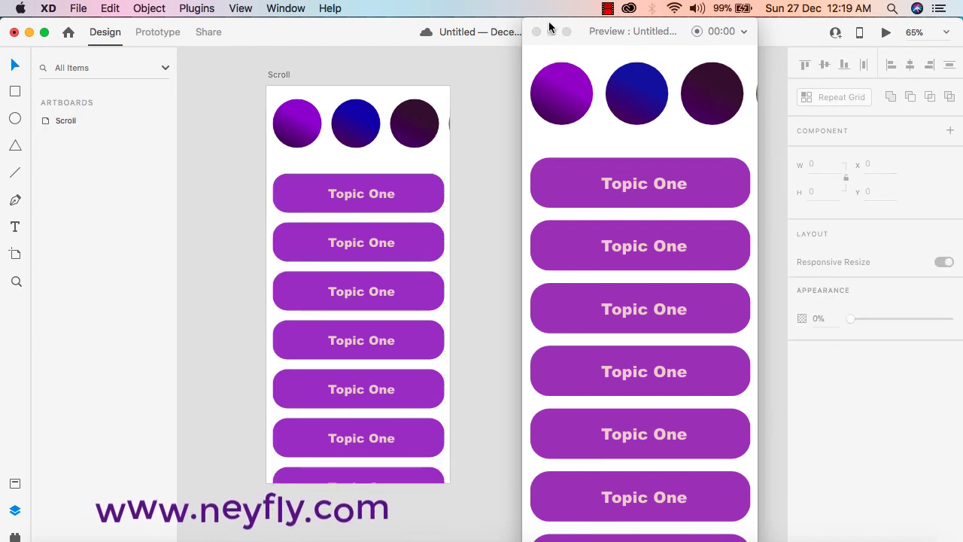
click(535, 32)
- Make the topic repeat grid a vertically scrolling group
click(279, 73)
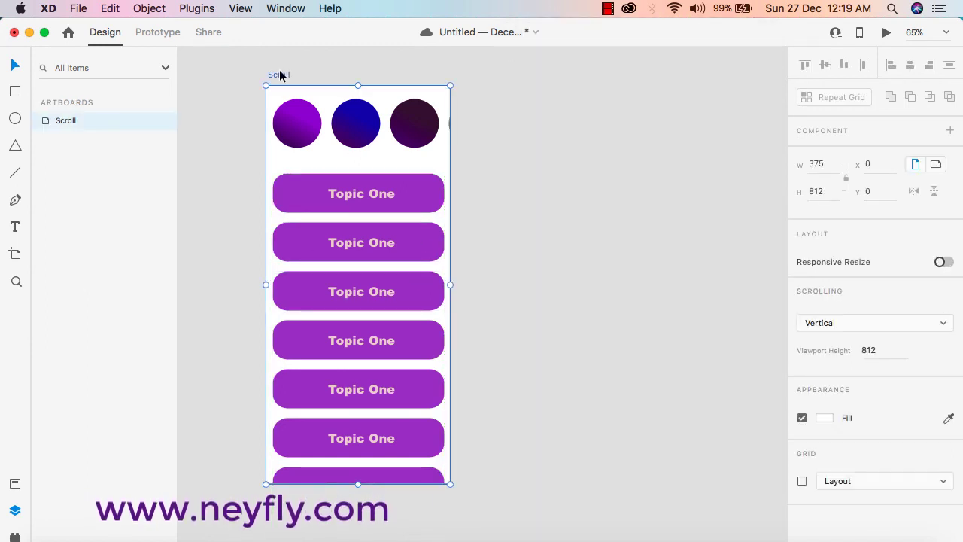
click(329, 281)
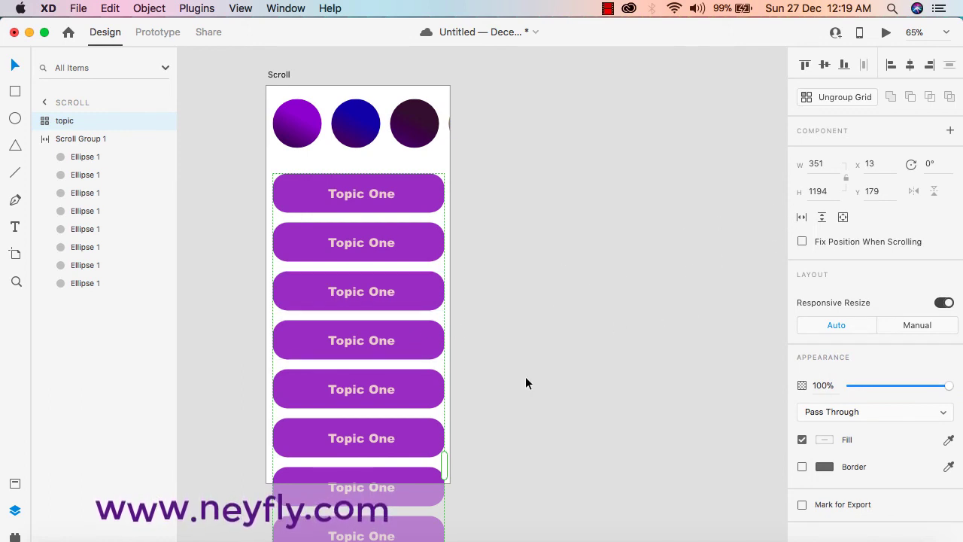
scroll(527, 376, down, 3)
scroll(526, 376, up, 1)
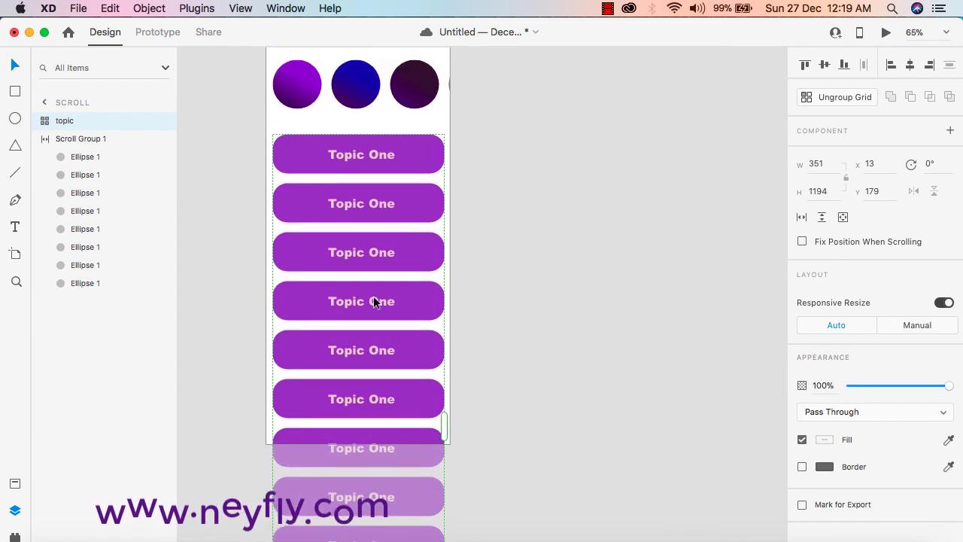
click(823, 218)
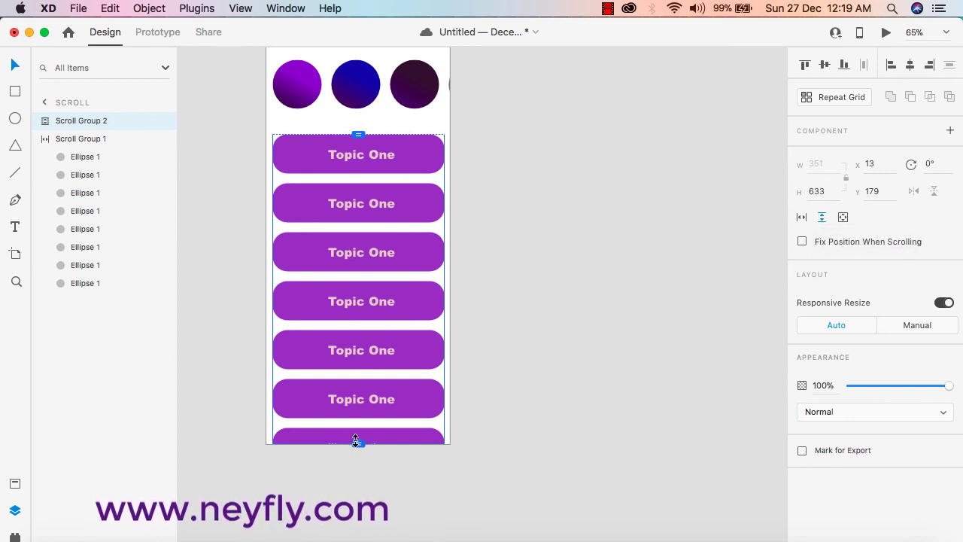
- Shorten the topic scroll group's viewport to a height of 300 and test its vertical scrolling in the preview
drag(358, 443, 378, 279)
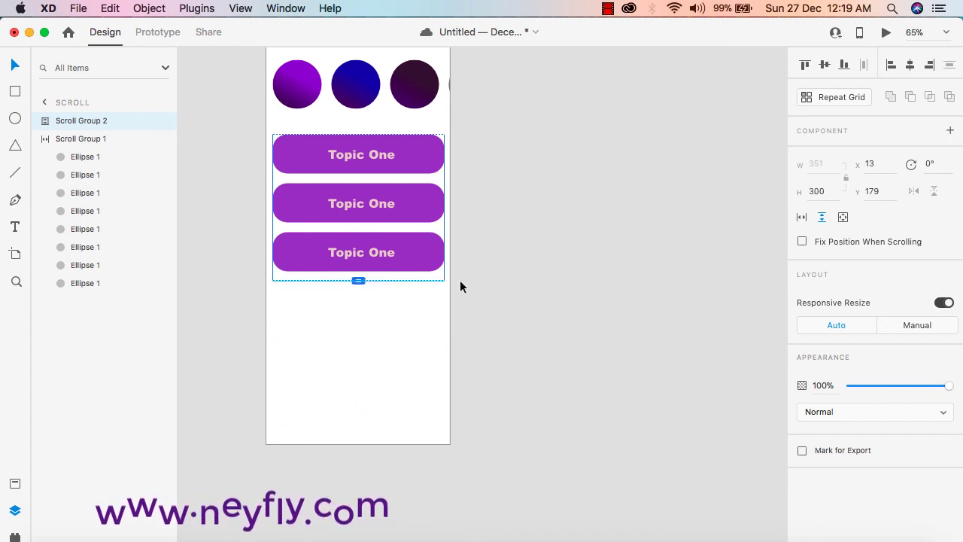
click(885, 32)
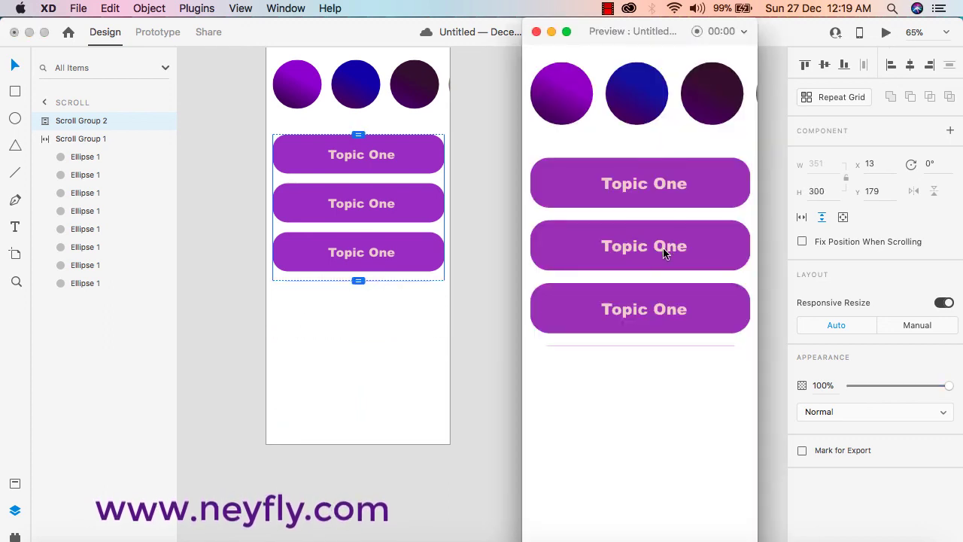
scroll(673, 286, down, 1)
scroll(680, 271, up, 1)
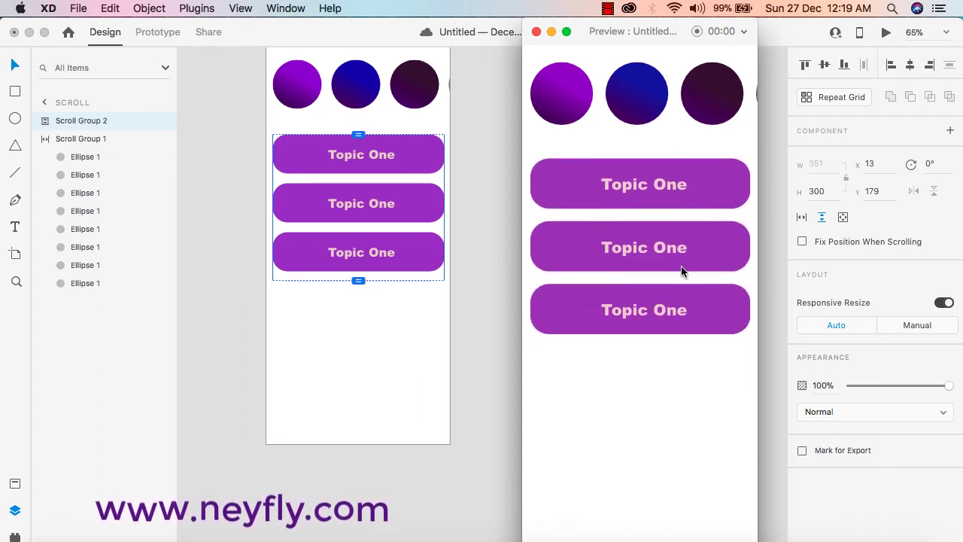
scroll(684, 259, down, 3)
scroll(681, 300, down, 2)
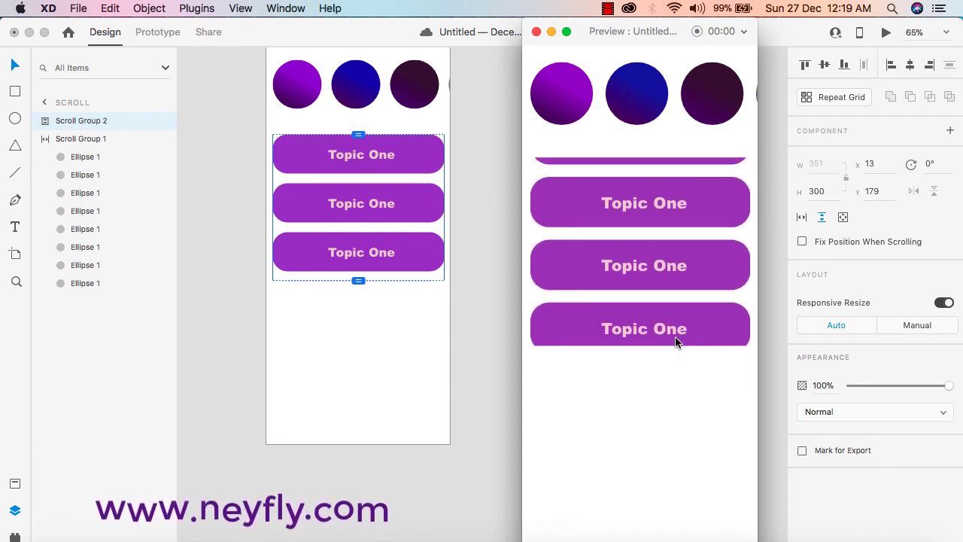
- Extend the topic scroll group's viewport to the artboard's lower edge, height 633, and check the cards' scrolling in the preview
click(358, 283)
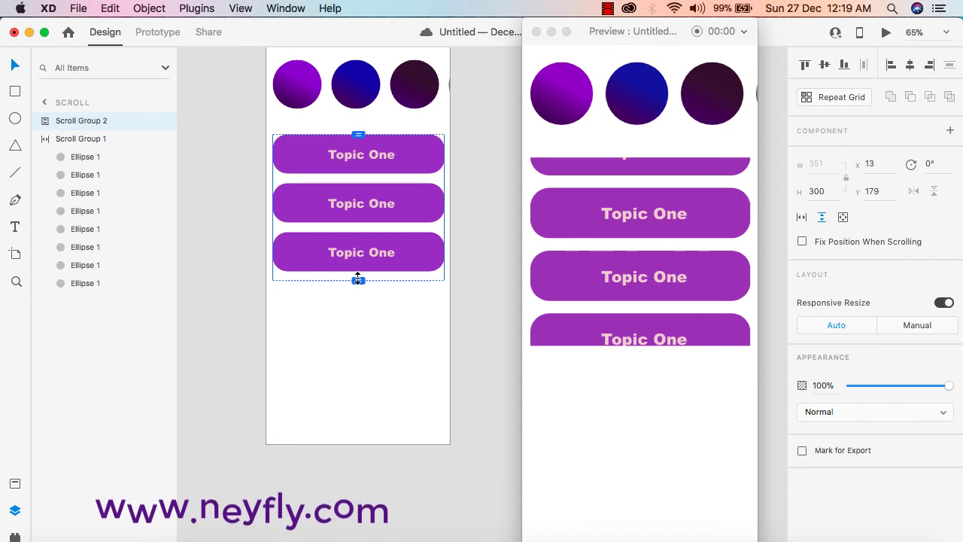
drag(357, 280, 361, 420)
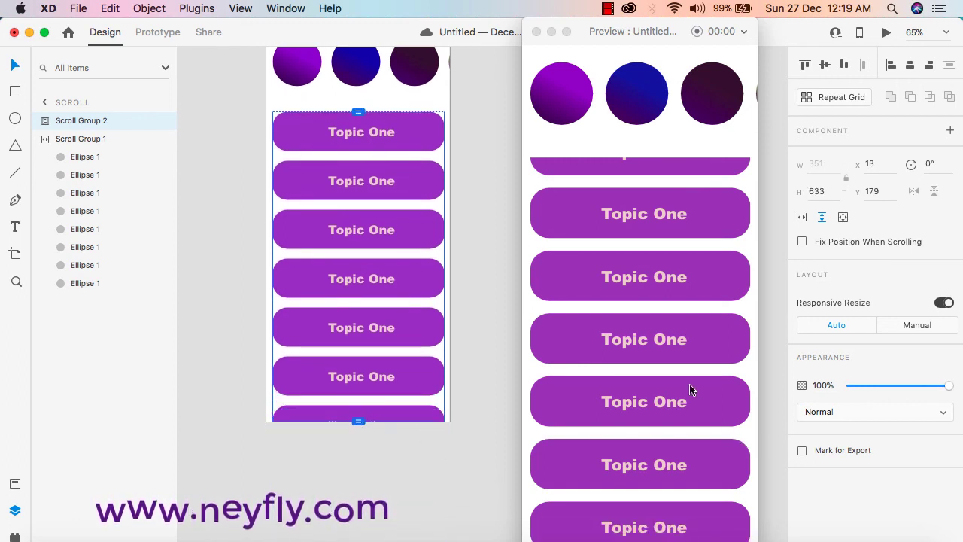
scroll(692, 380, up, 2)
scroll(694, 376, down, 2)
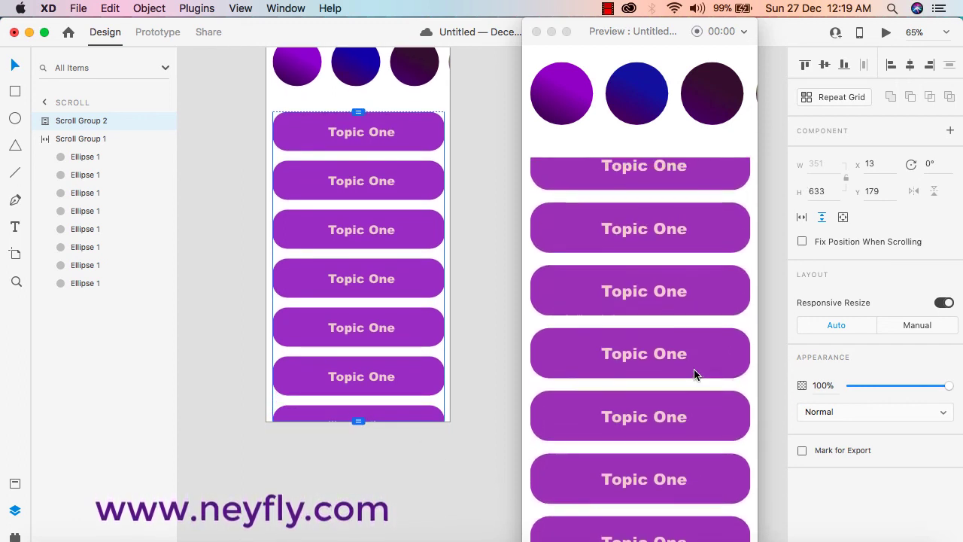
- Test the topic cards' vertical scrolling and the circle row's horizontal scrolling in the preview, and close the preview
click(688, 320)
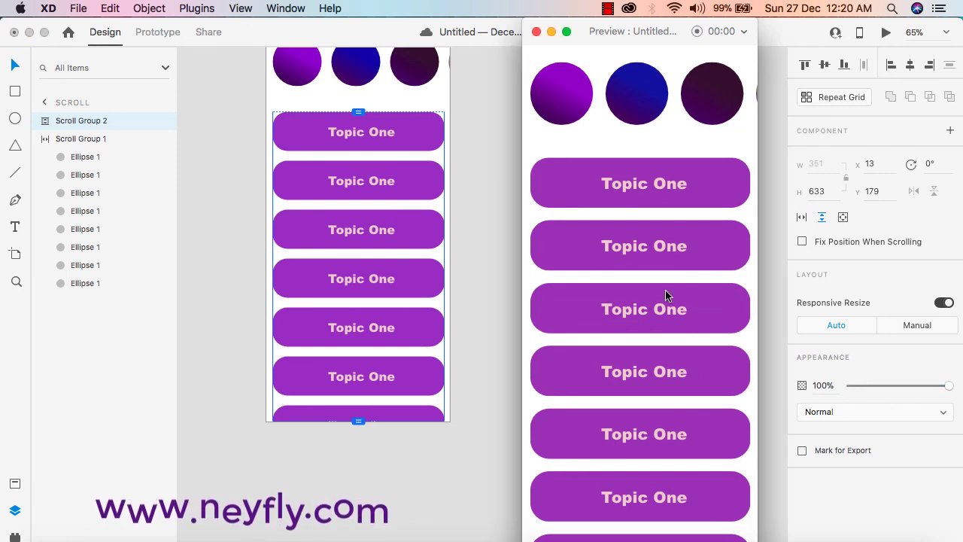
scroll(666, 296, down, 2)
scroll(544, 90, right, 3)
scroll(551, 69, left, 3)
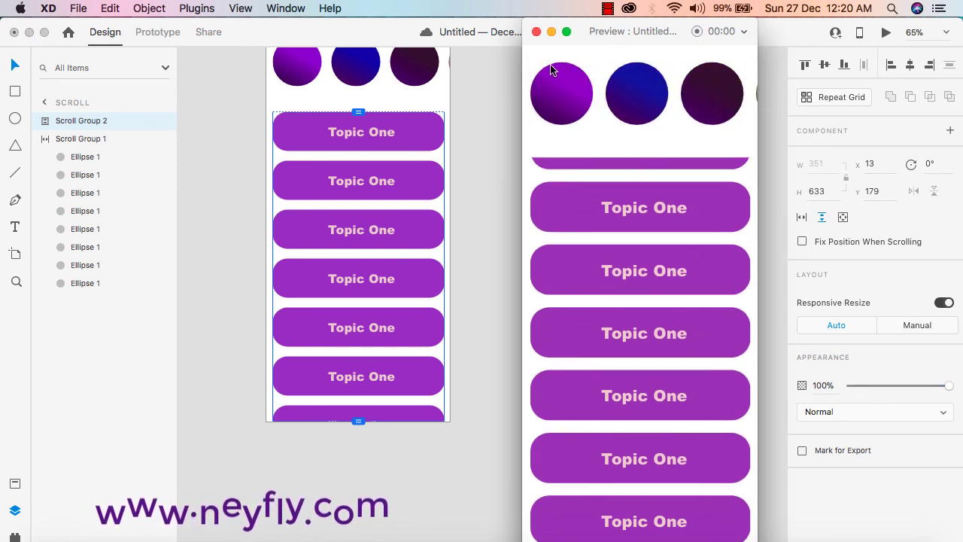
scroll(641, 218, up, 3)
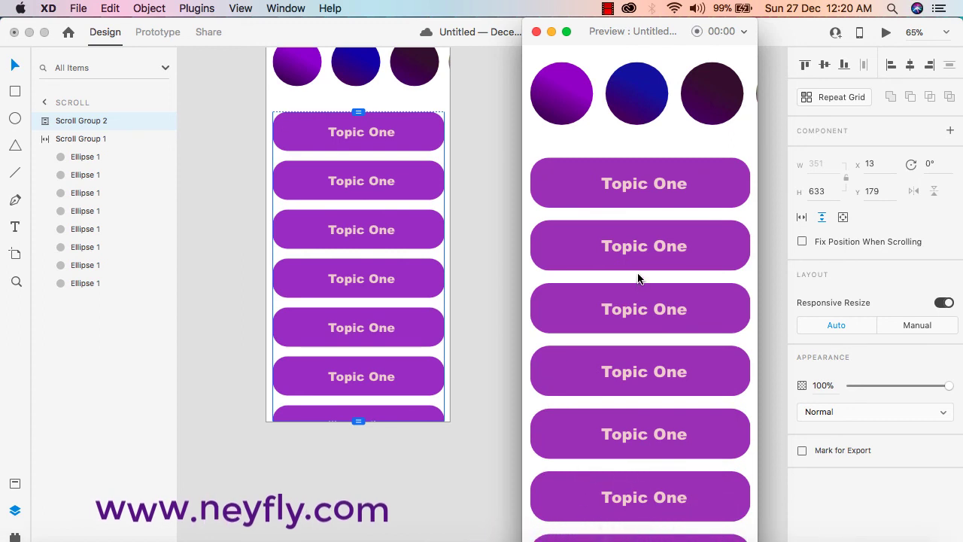
scroll(621, 124, right, 1)
scroll(621, 113, right, 3)
scroll(591, 112, left, 4)
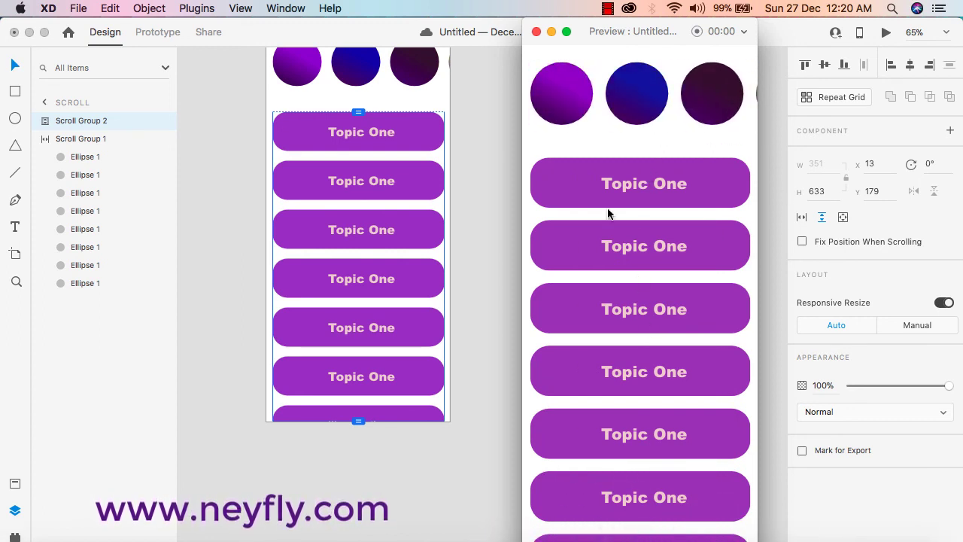
click(500, 244)
scroll(500, 269, up, 5)
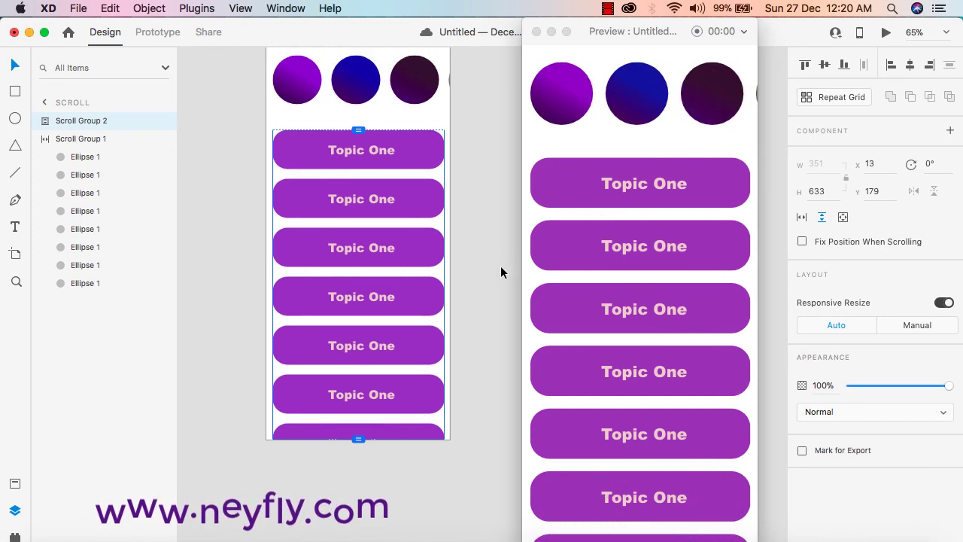
scroll(500, 266, down, 4)
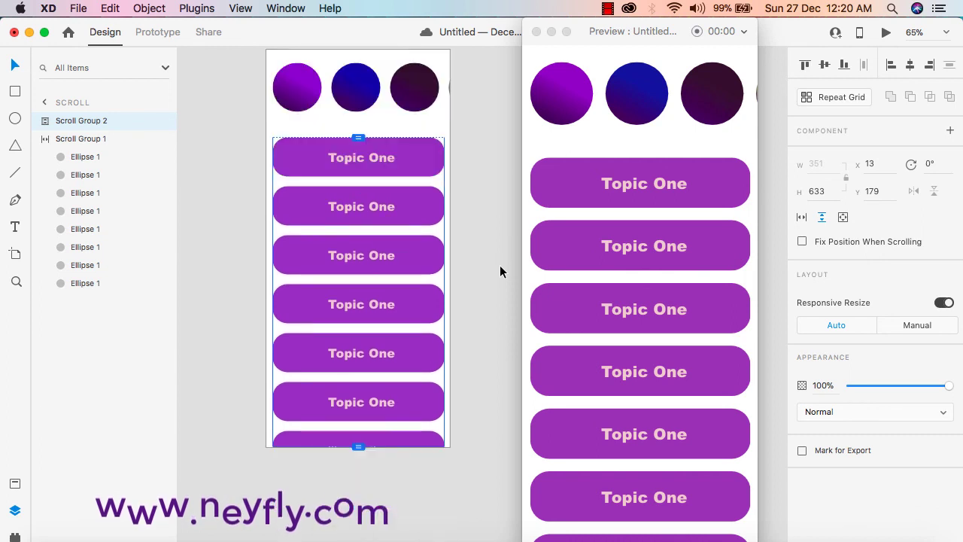
scroll(500, 265, up, 1)
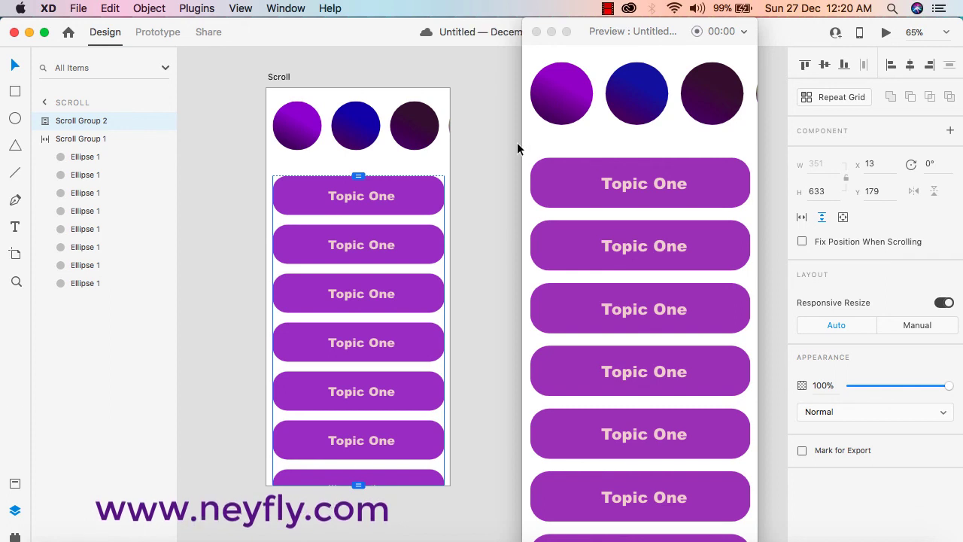
click(536, 31)
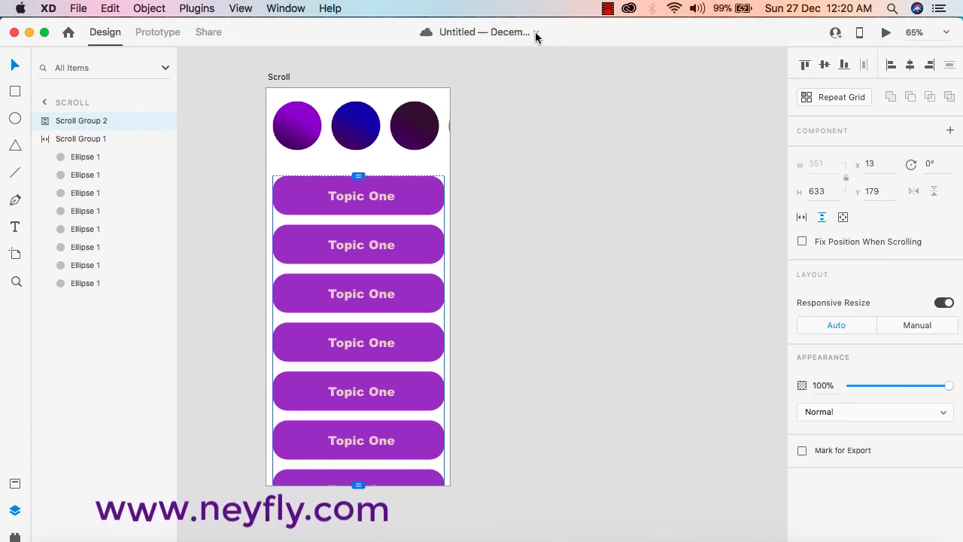
click(607, 10)
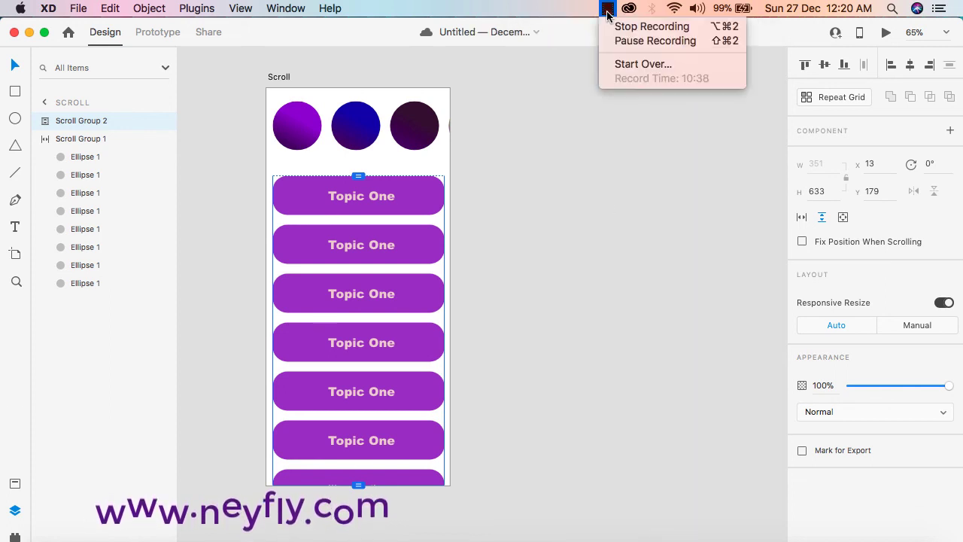